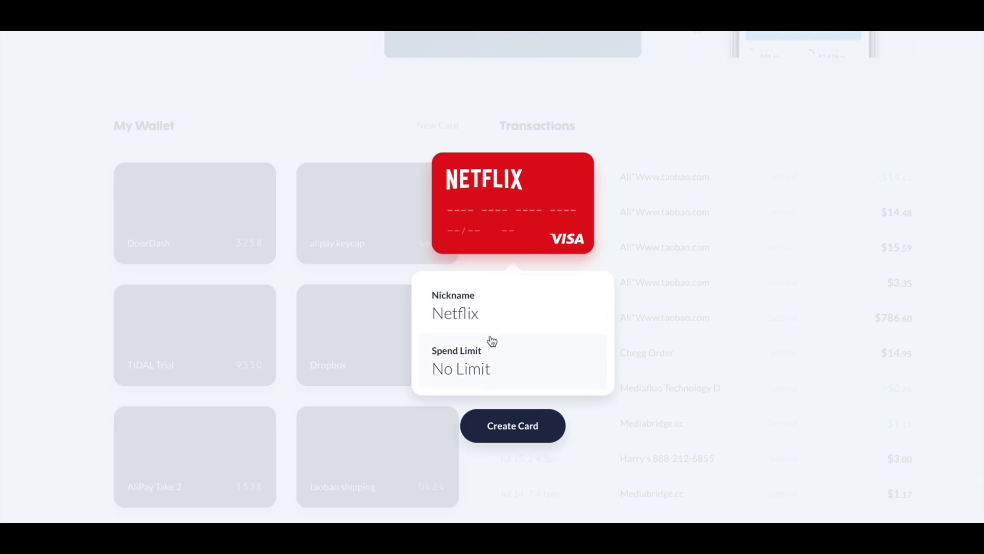
- Give the Netflix card an $11 per-month spend limit in Privacy.com
left_click(486, 357)
type("11")
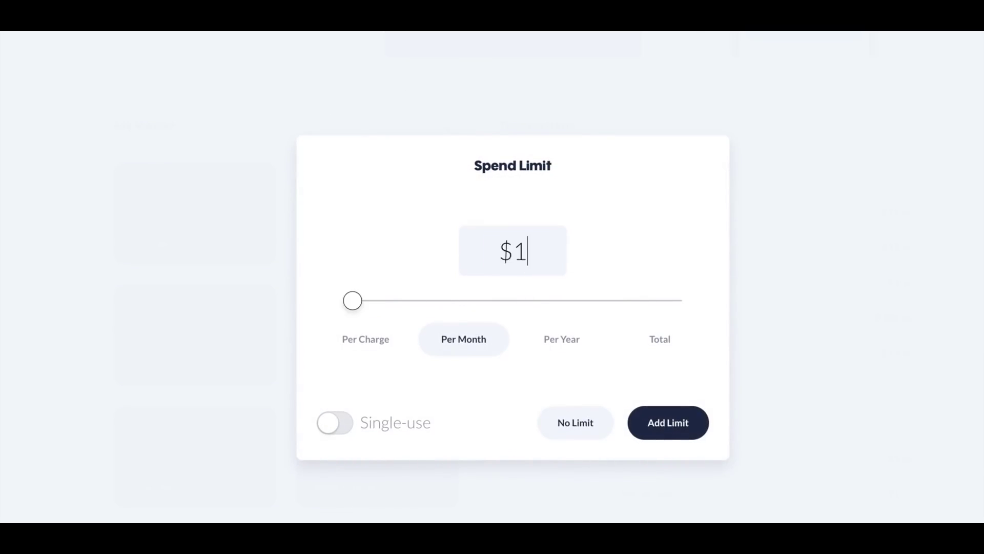
left_click(481, 344)
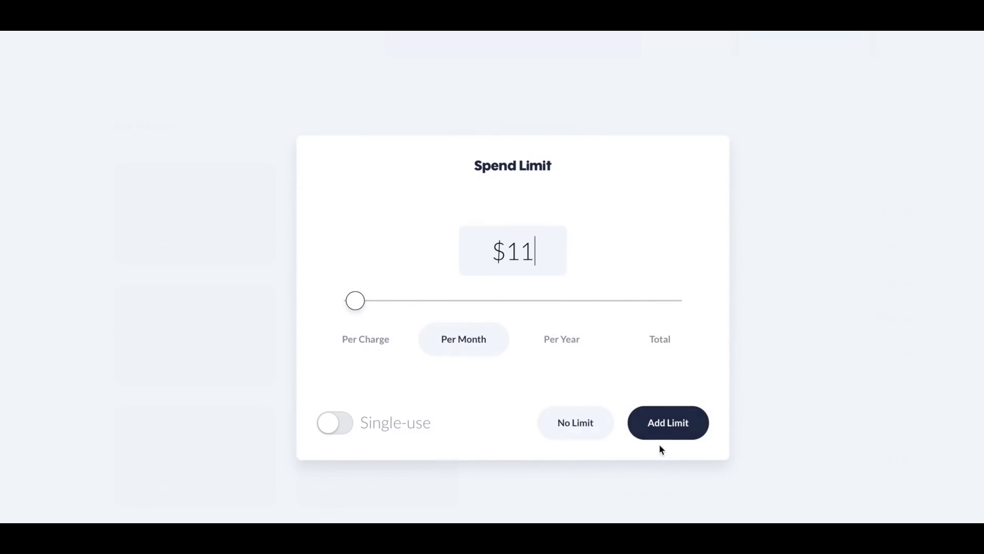
left_click(669, 431)
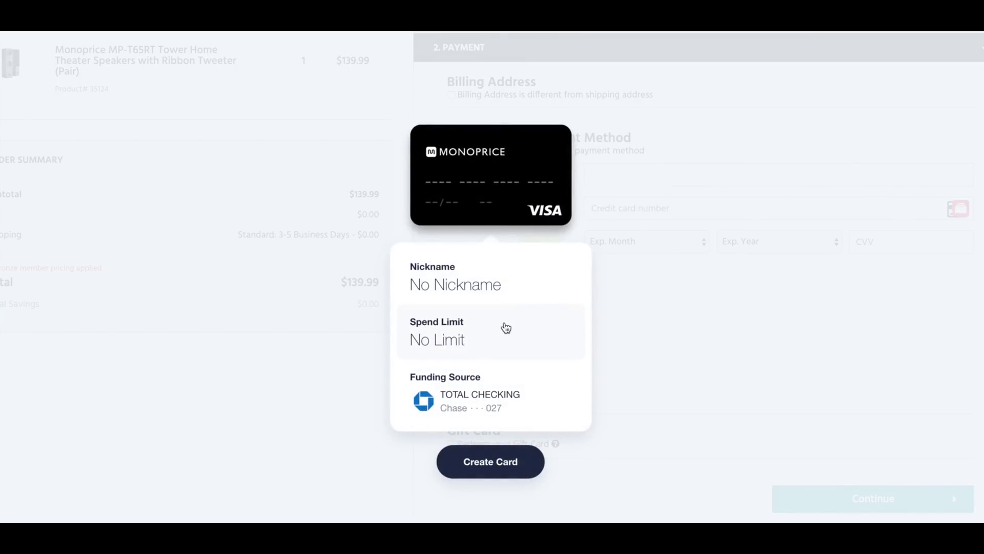
left_click(504, 325)
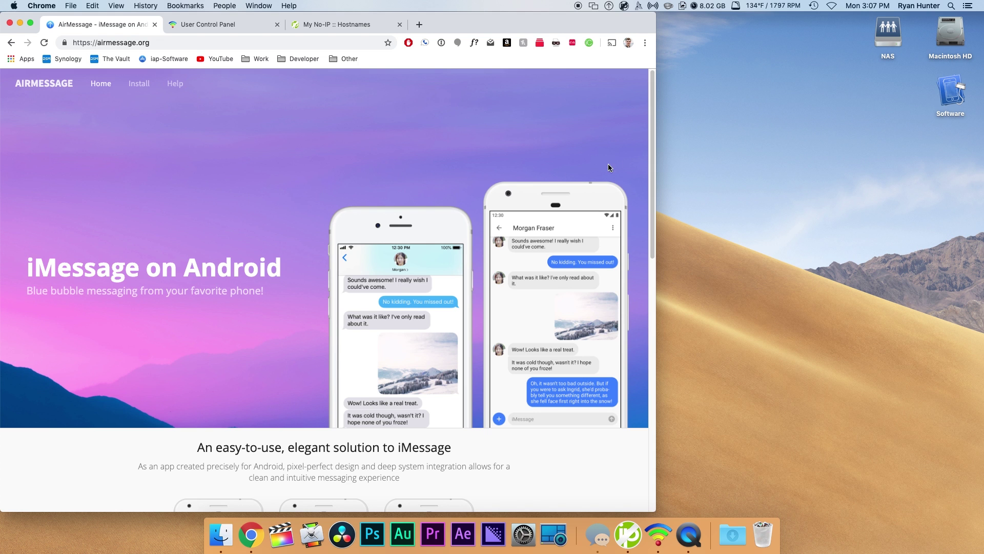
- Open AirMessage's Preferences from its menu-bar icon to view server port 1359
left_click(609, 6)
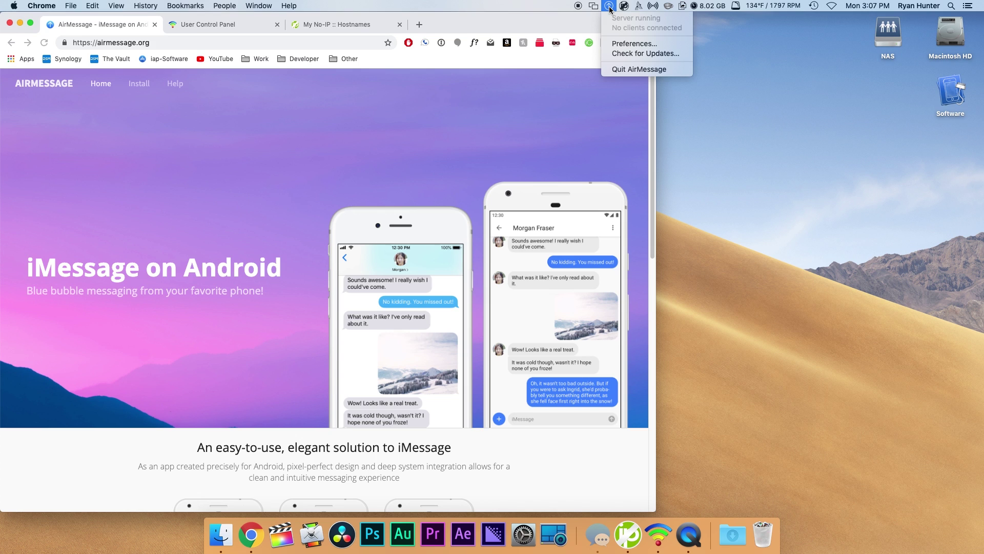
left_click(621, 44)
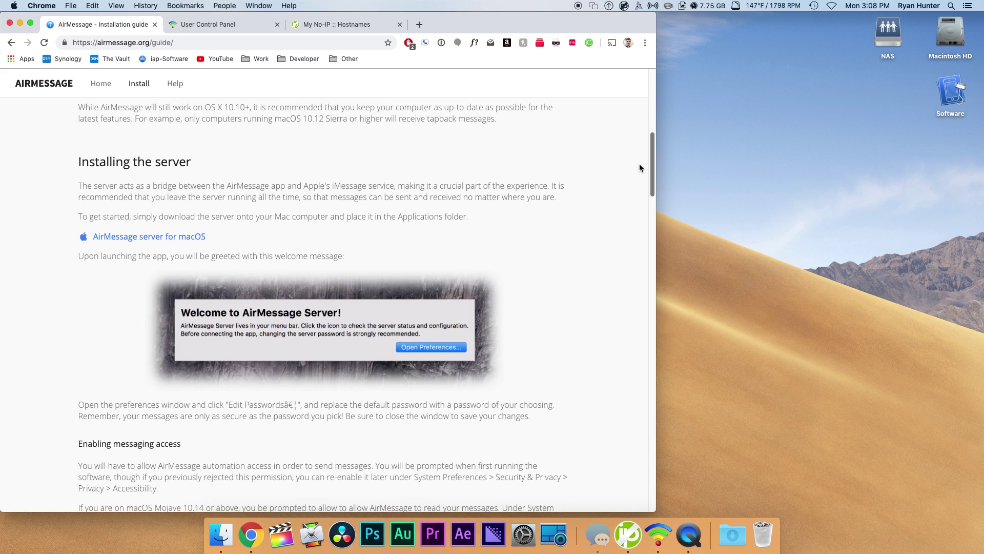
- Scroll the AirMessage guide to its Requirements and Installing the server sections
scroll(638, 164, "down", 20)
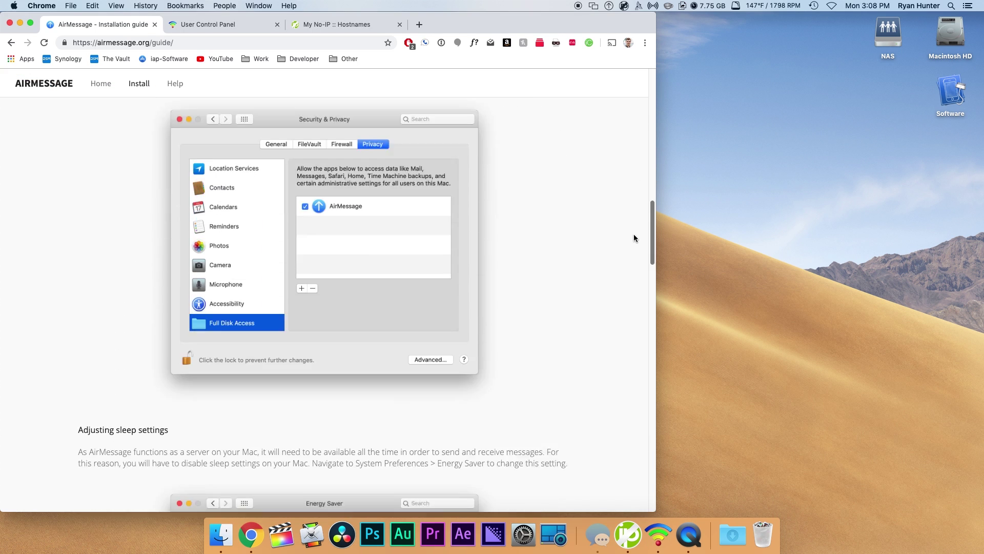
scroll(633, 299, "up", 5)
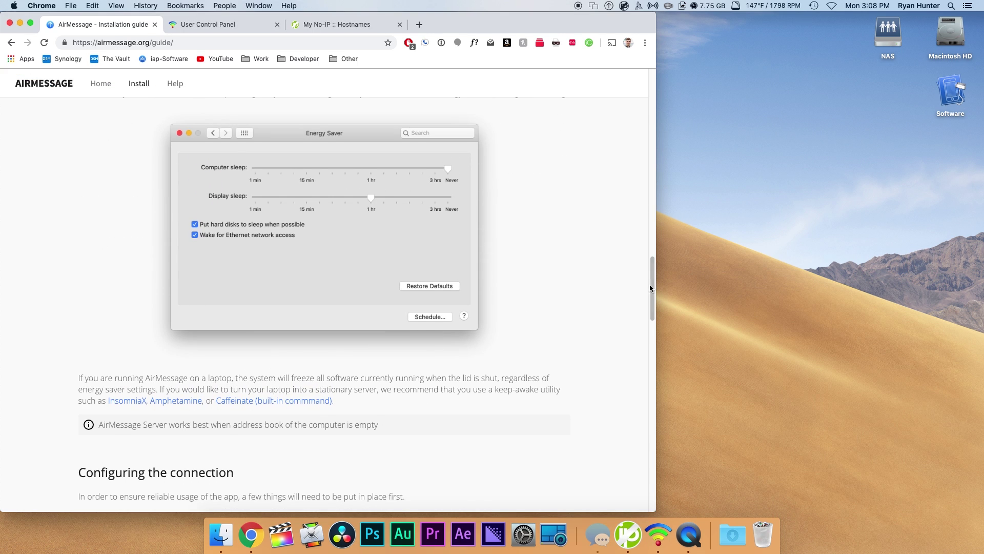
left_click_drag(651, 280, 658, 76)
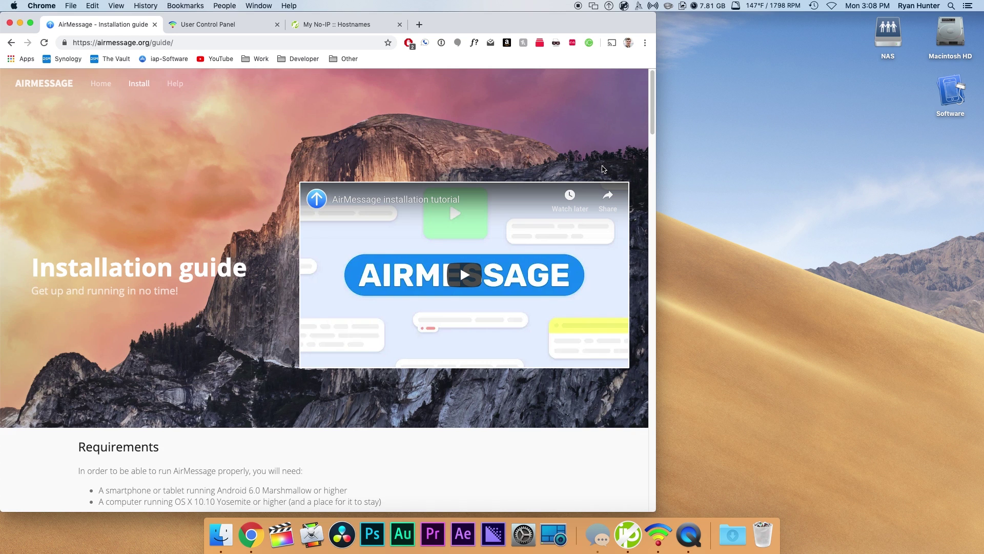
scroll(187, 275, "down", 5)
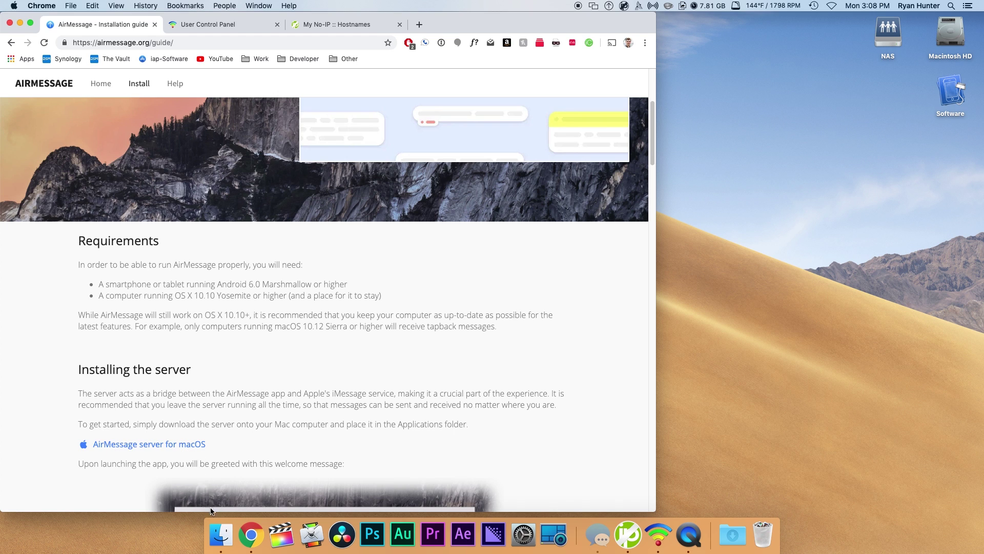
- Find AirMessage in Finder's Applications folder, then scroll the guide to Enabling messaging access
left_click(221, 534)
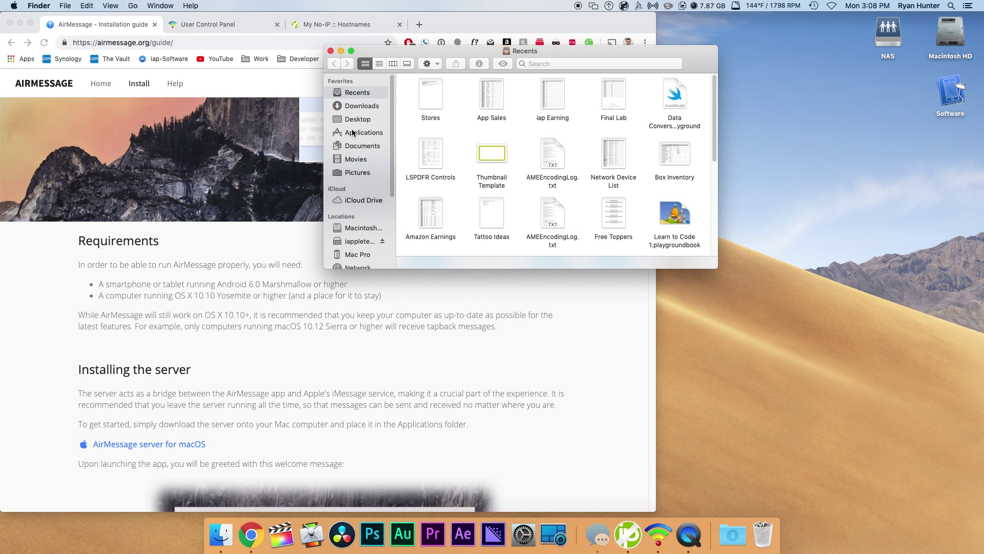
left_click(352, 132)
left_click(432, 201)
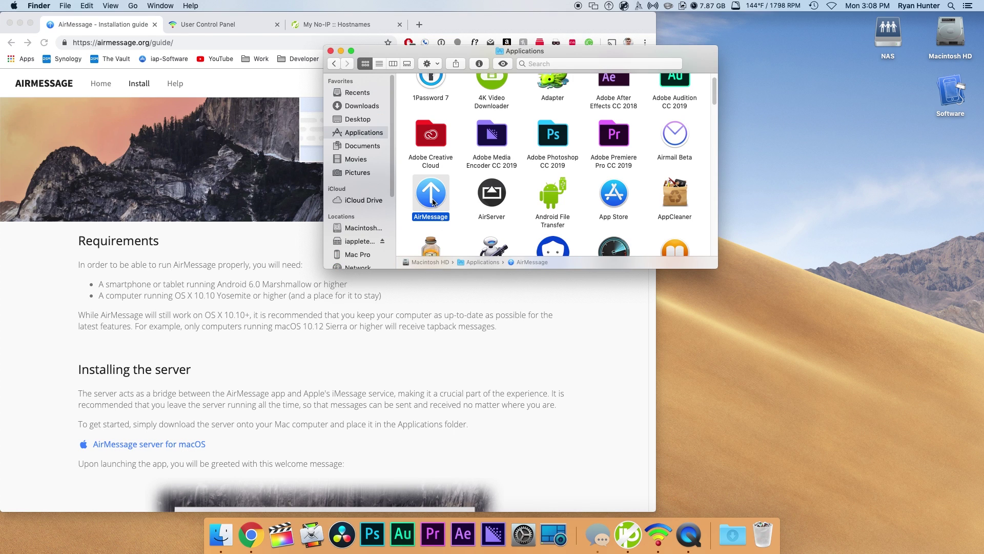
left_click(574, 269)
scroll(574, 269, "down", 10)
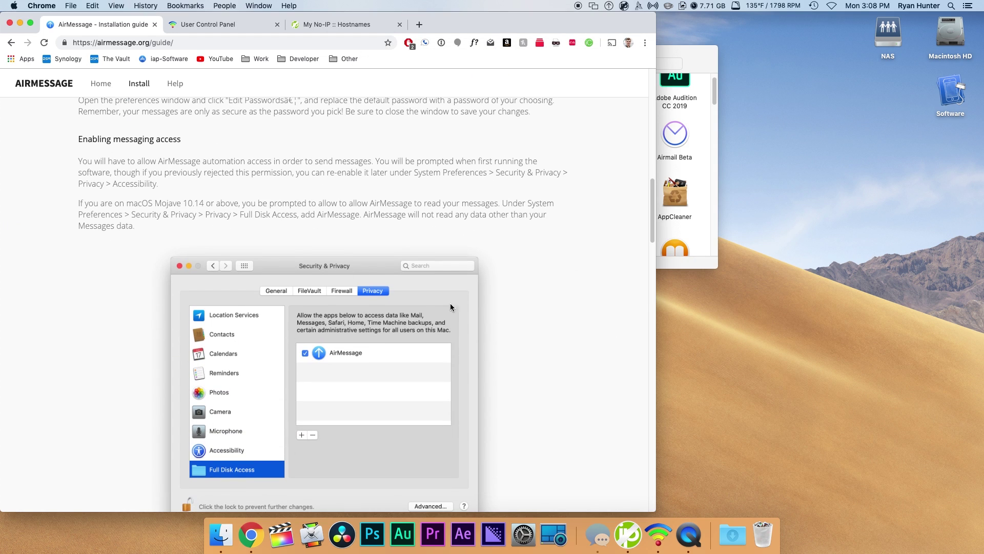
- Add AirMessage to Security & Privacy's Full Disk Access list and relock the settings
left_click(523, 534)
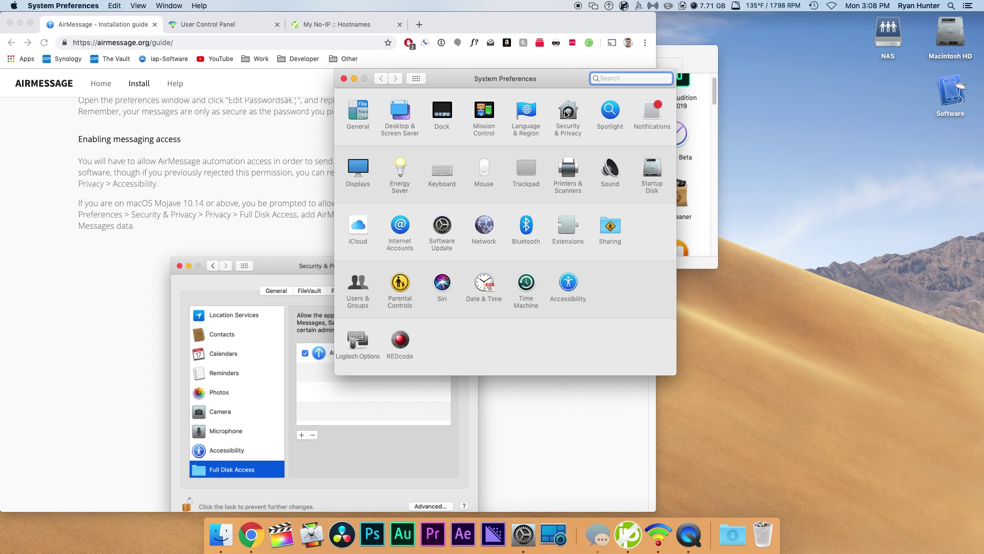
left_click(565, 113)
left_click(560, 105)
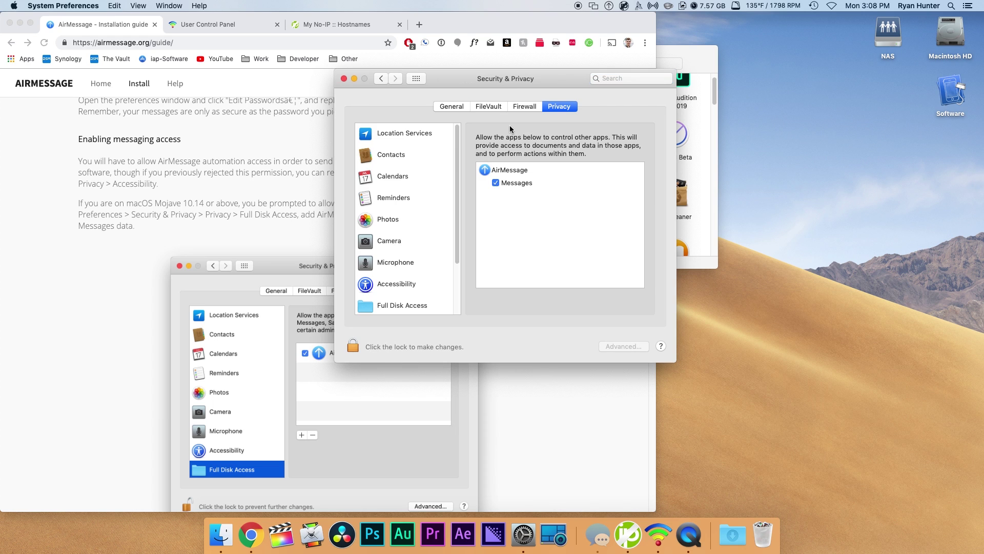
left_click(391, 239)
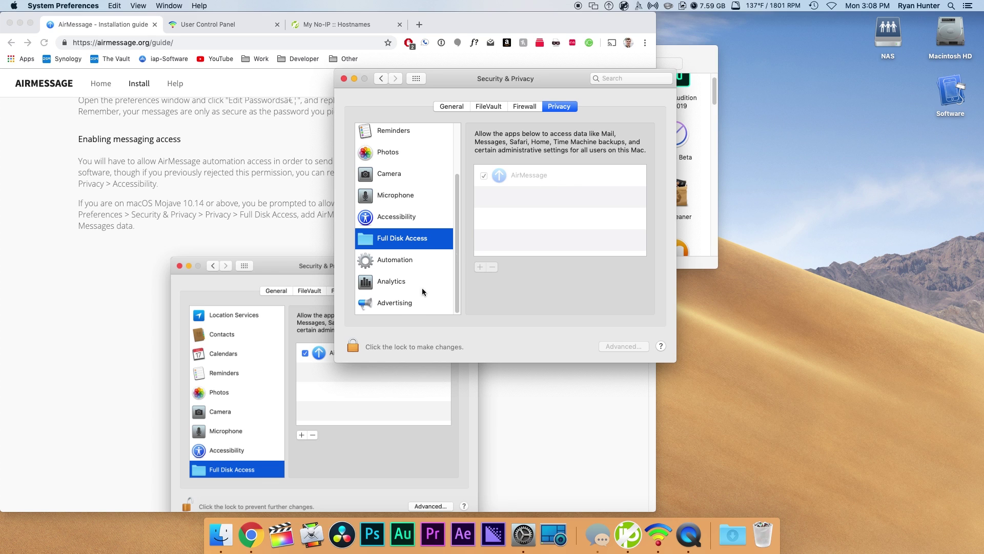
left_click(353, 346)
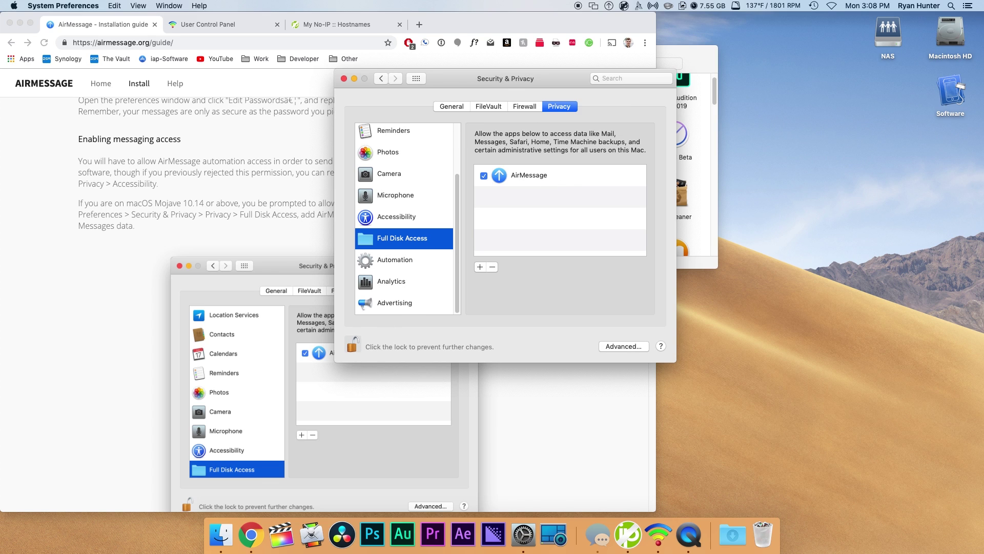
left_click(479, 266)
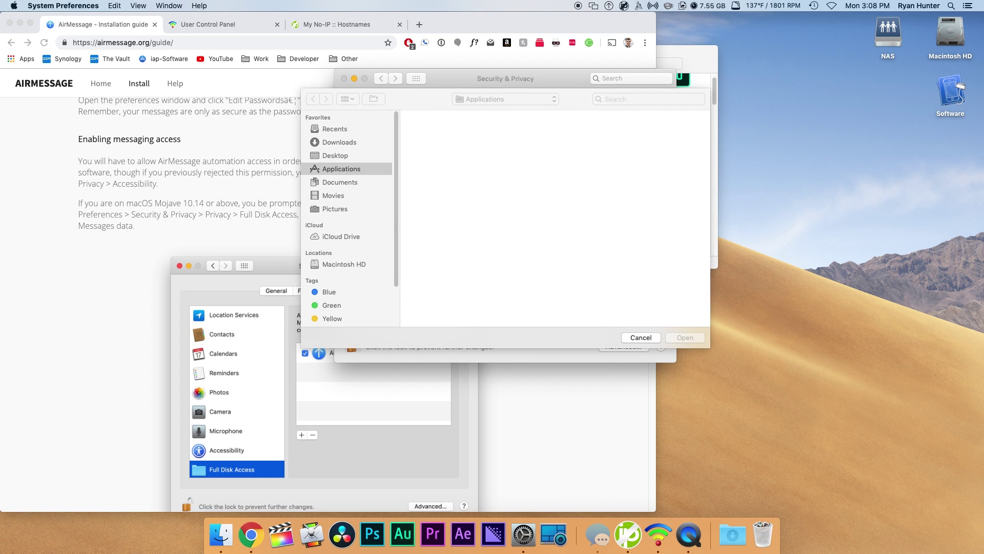
left_click(433, 251)
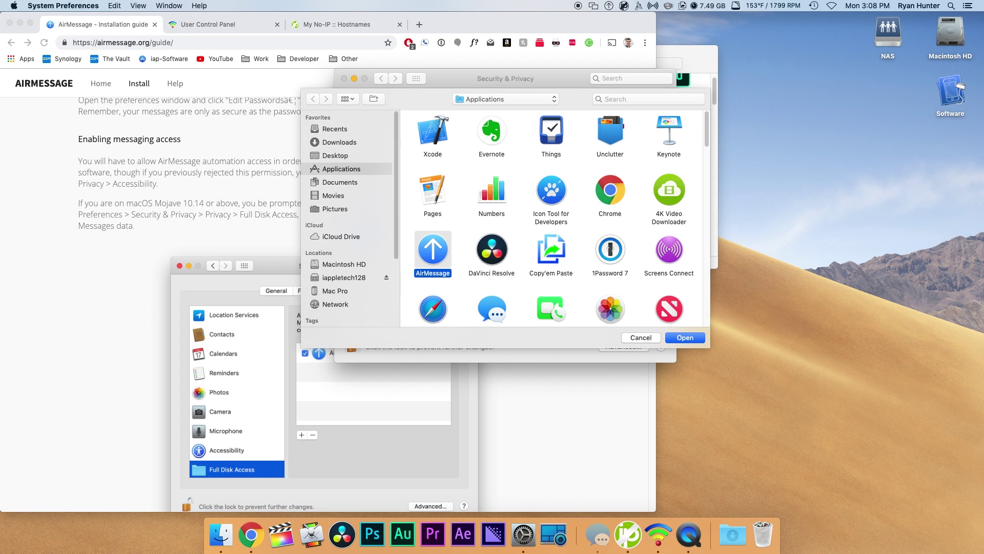
key("Return")
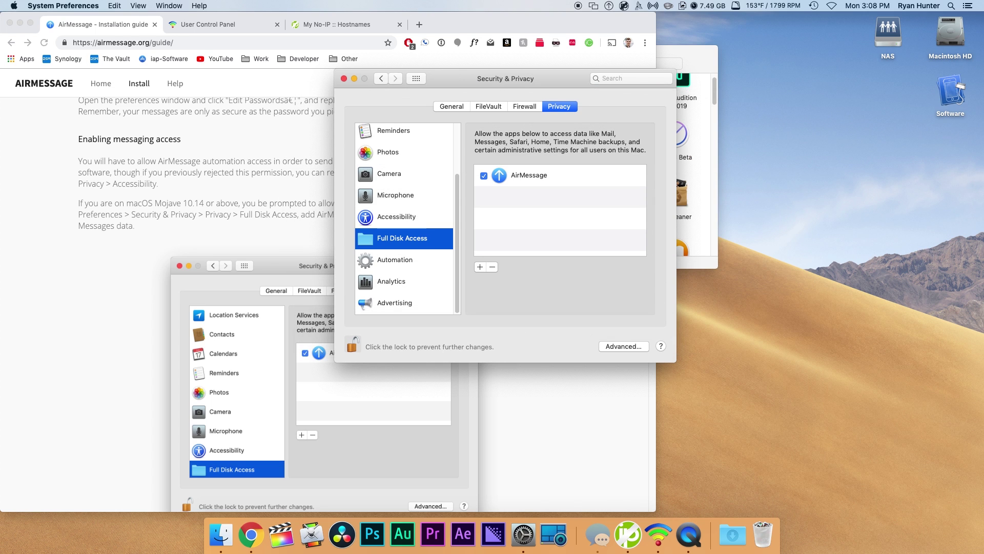
left_click(352, 344)
left_click(383, 390)
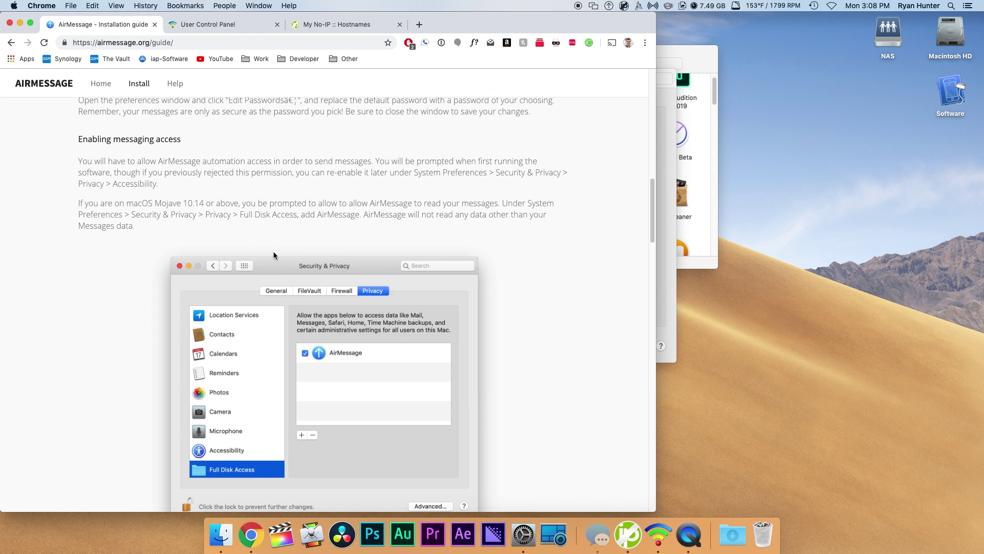
scroll(382, 301, "down", 5)
scroll(382, 300, "down", 3)
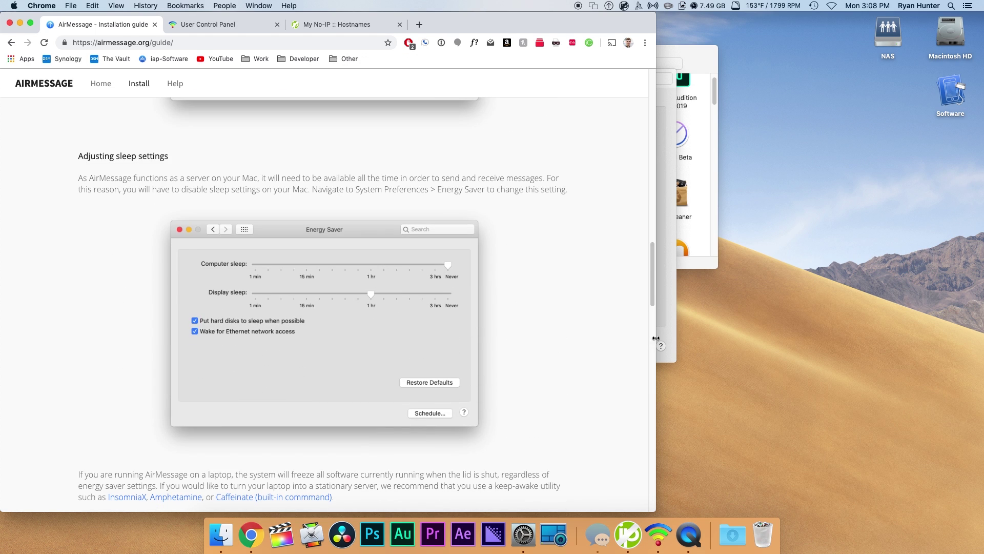
left_click(672, 331)
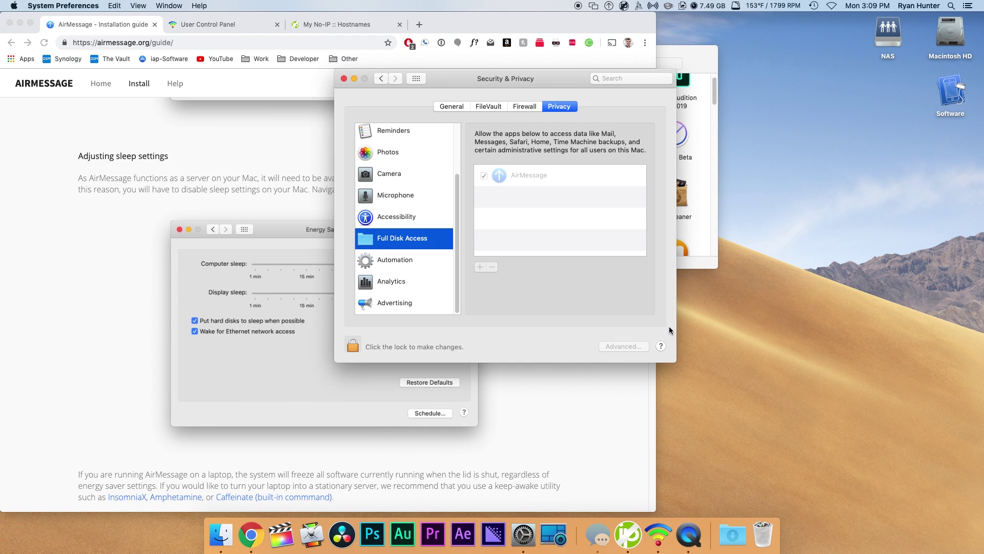
left_click(417, 78)
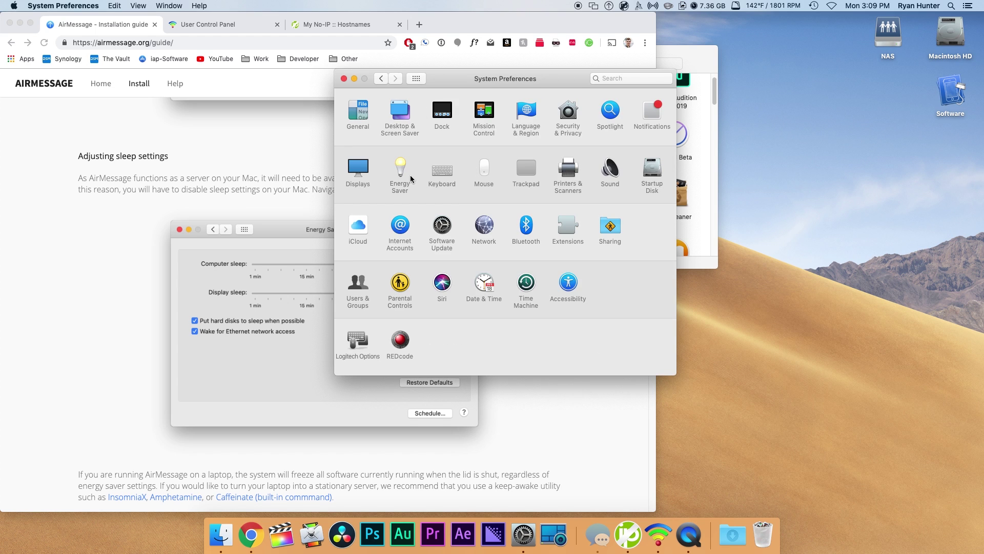
left_click(400, 169)
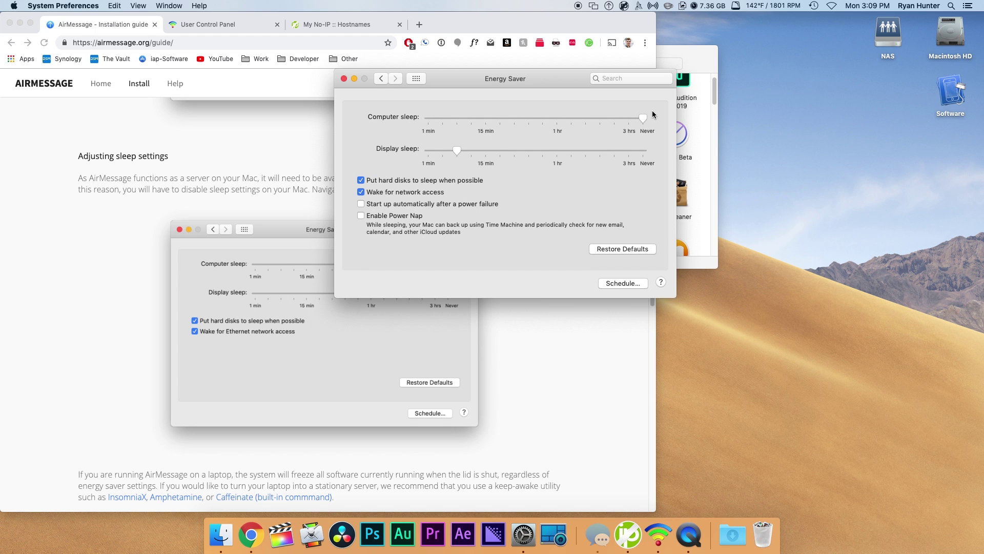
left_click(413, 78)
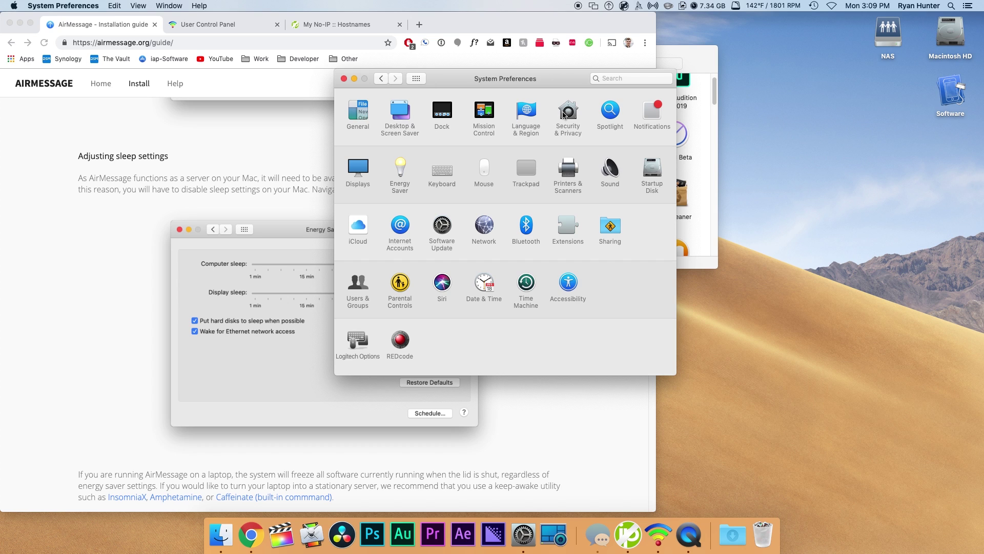
- Review the login-password options in Security & Privacy's General settings
left_click(564, 114)
left_click(442, 108)
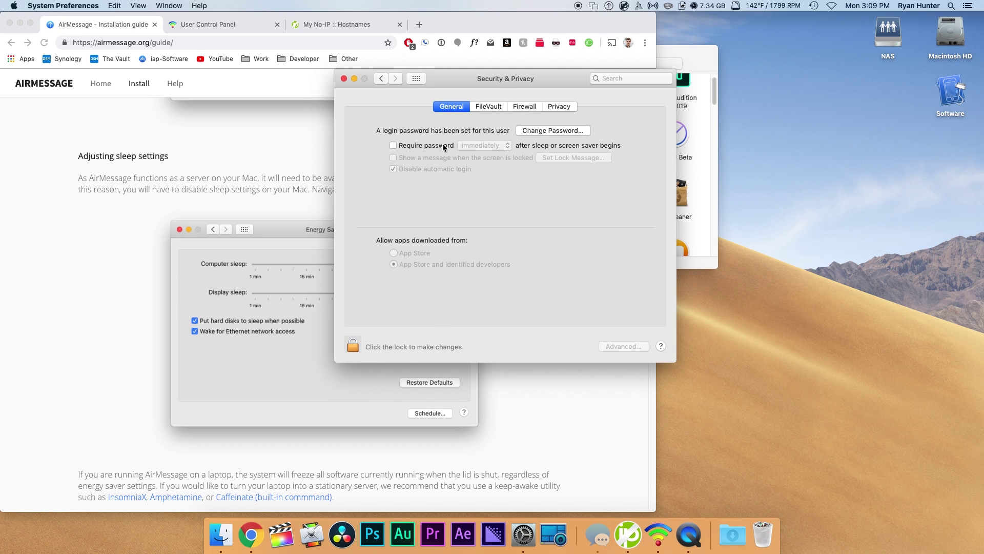
left_click(420, 80)
- Scroll the AirMessage guide down to its Configuring port forwarding section
left_click(227, 194)
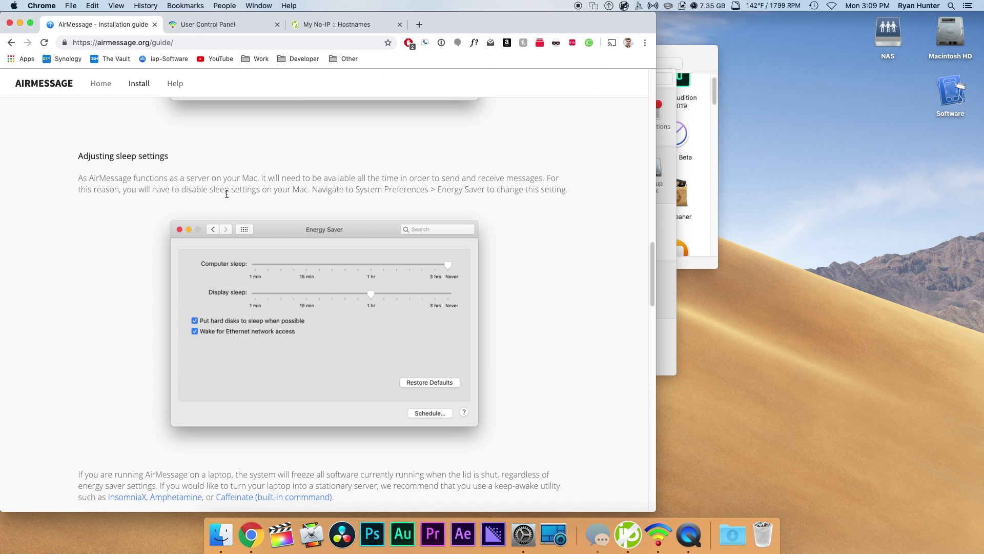
scroll(227, 194, "down", 10)
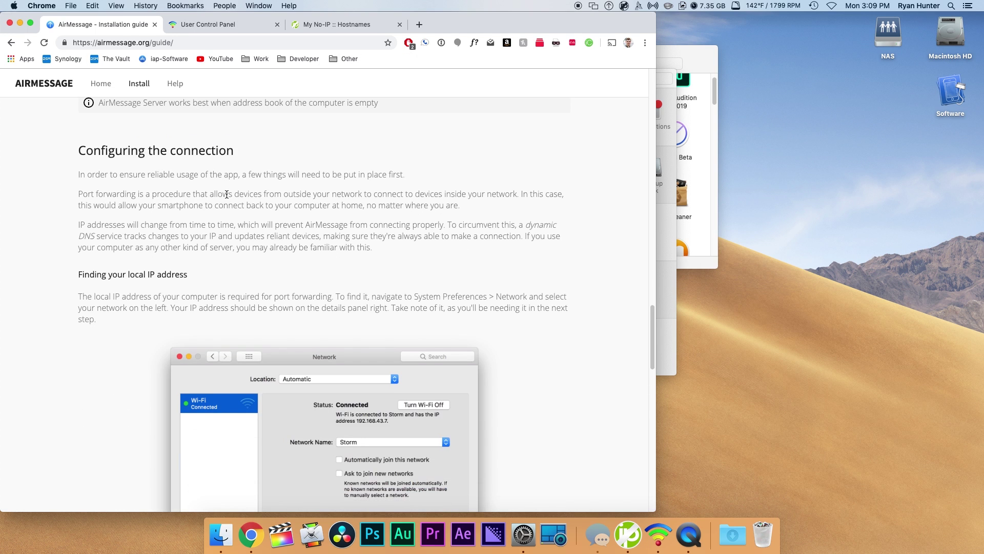
scroll(245, 224, "down", 15)
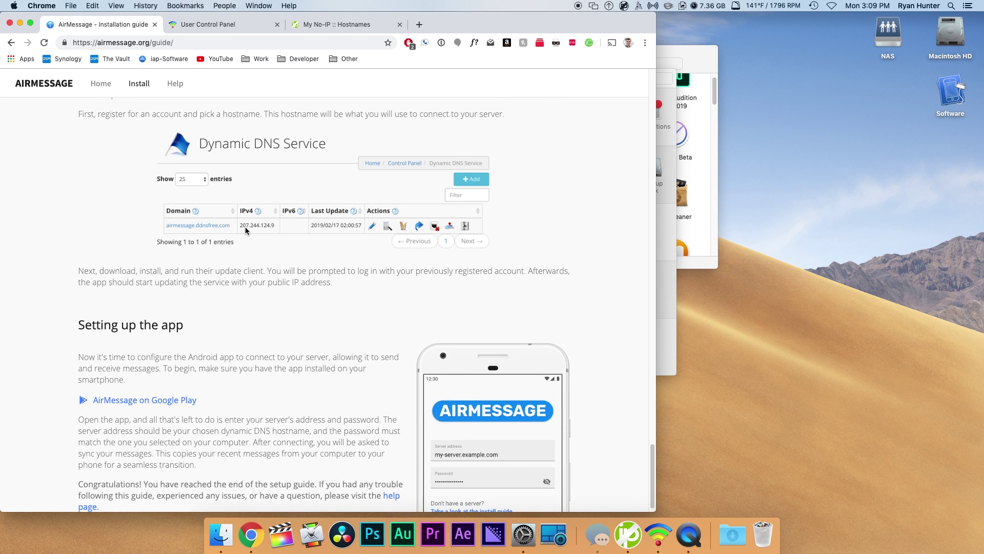
scroll(245, 227, "up", 6)
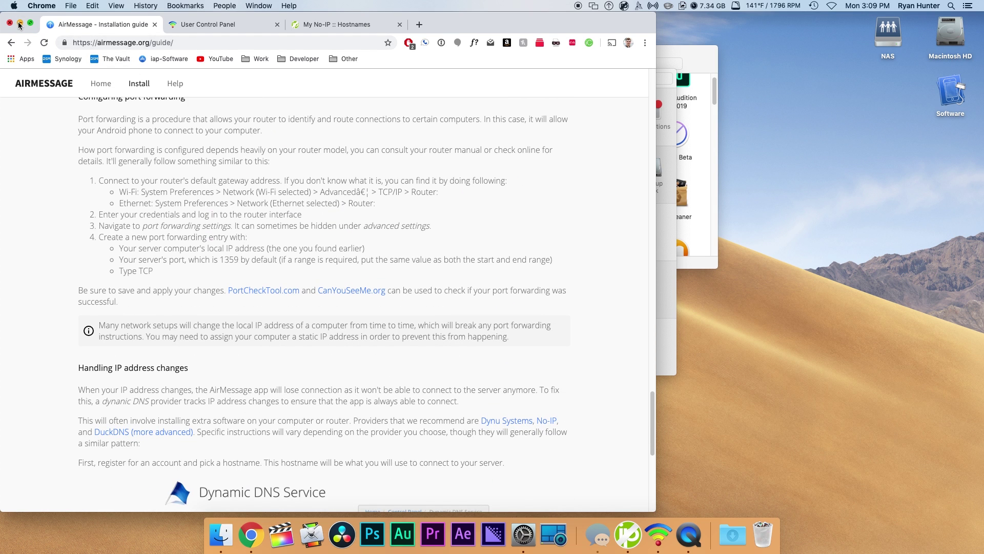
scroll(53, 139, "up", 5)
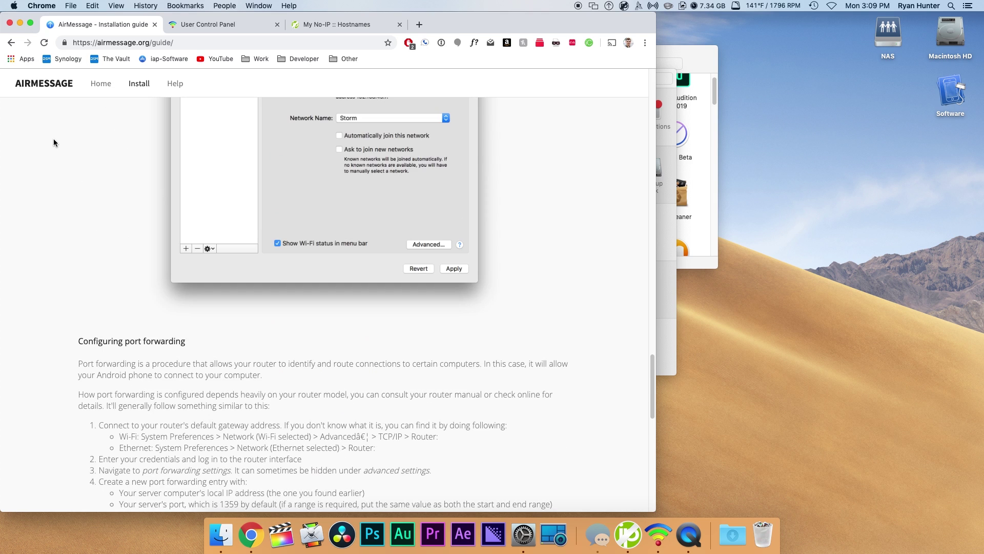
scroll(54, 138, "down", 4)
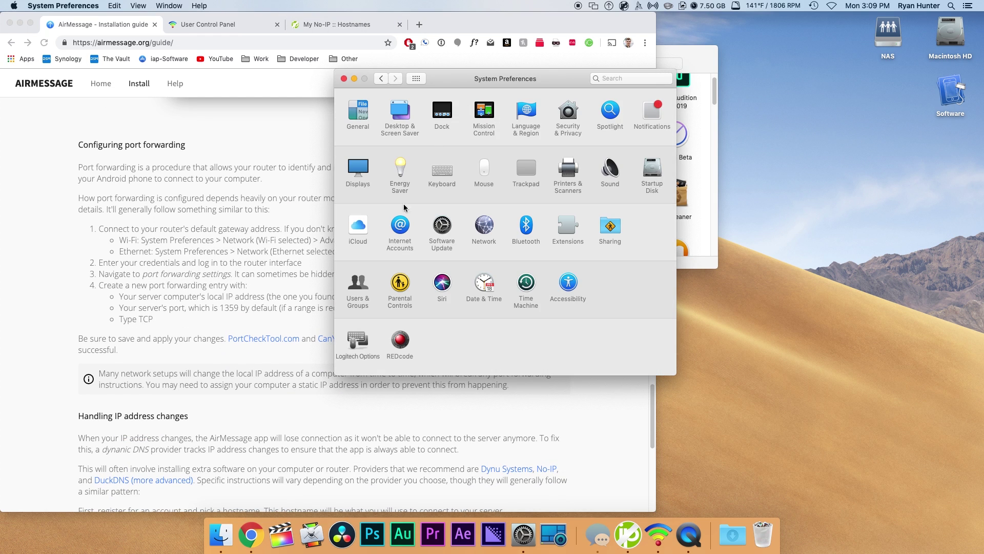
- Open the Network pane to read IP address 10.0.1.12 and router 10.0.1.1
left_click(483, 226)
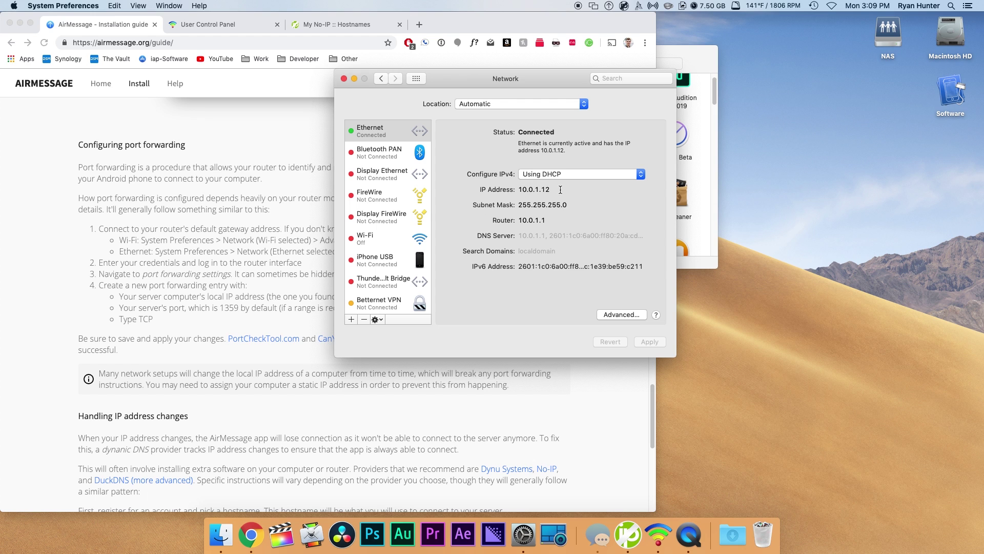
- Open the pfSense router at 10.0.1.1, bypass the certificate warning, and enter the login password
left_click(419, 24)
type("10")
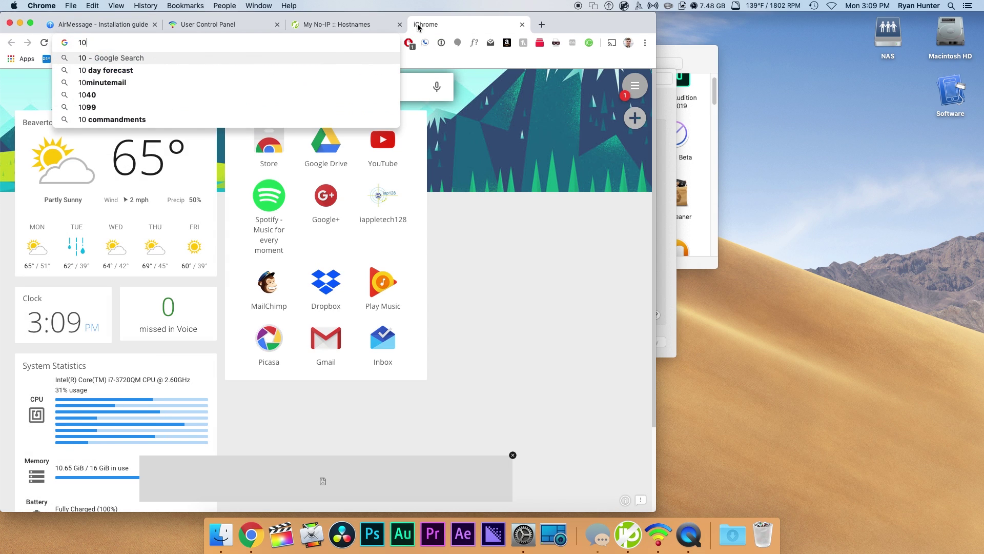
type(".0.1.1")
key("Return")
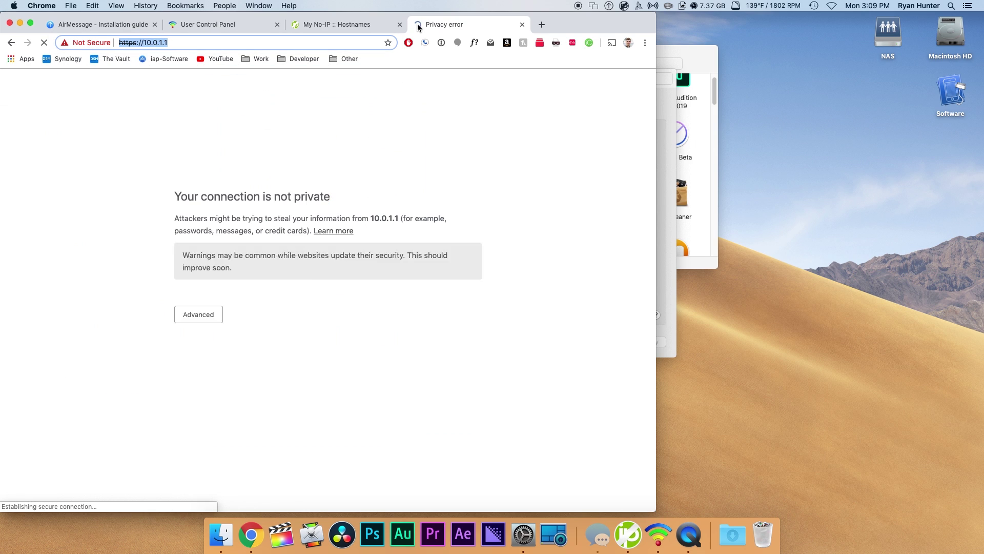
left_click(196, 340)
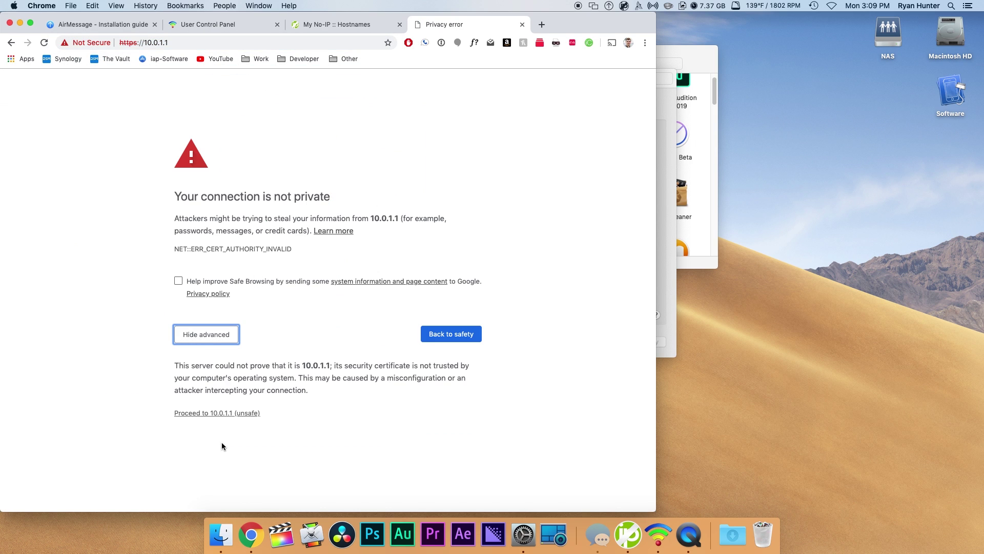
left_click(221, 414)
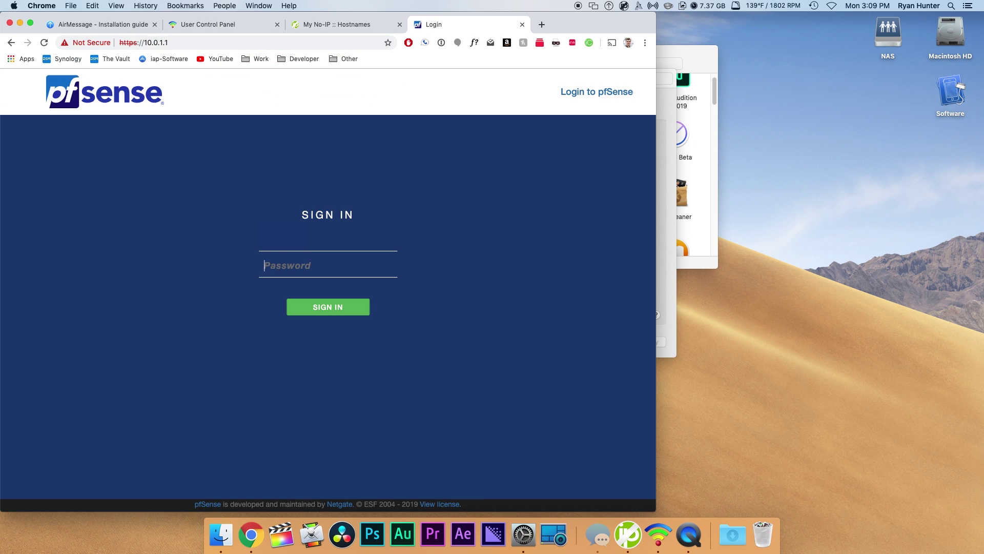
type("••")
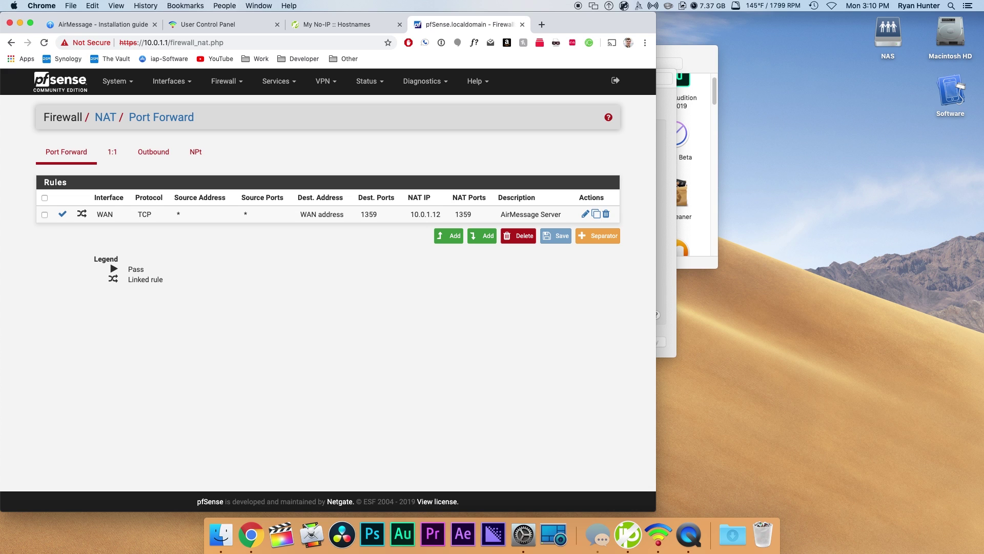
- Confirm AirMessage's server port is 1359 in Preferences, closing without changes
left_click(609, 5)
left_click(631, 44)
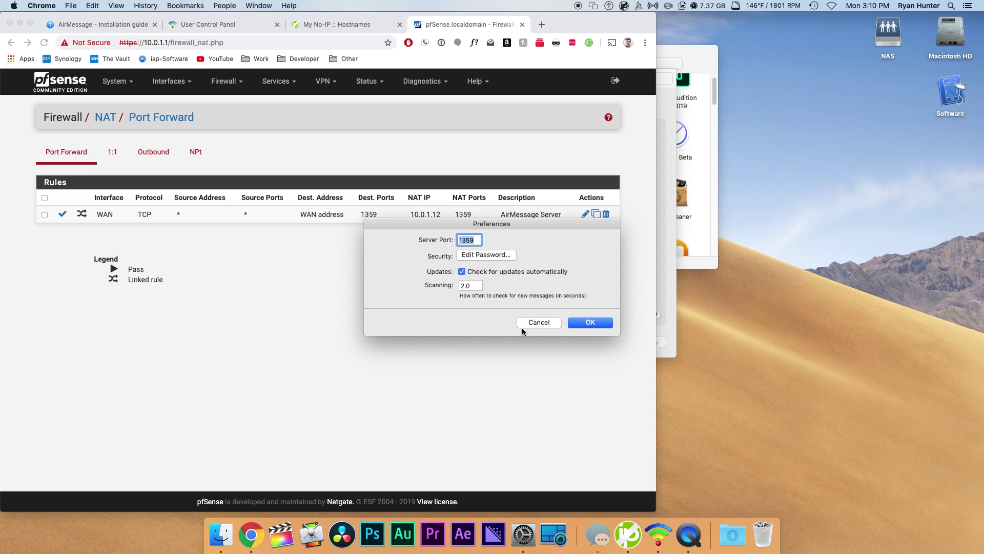
left_click(535, 322)
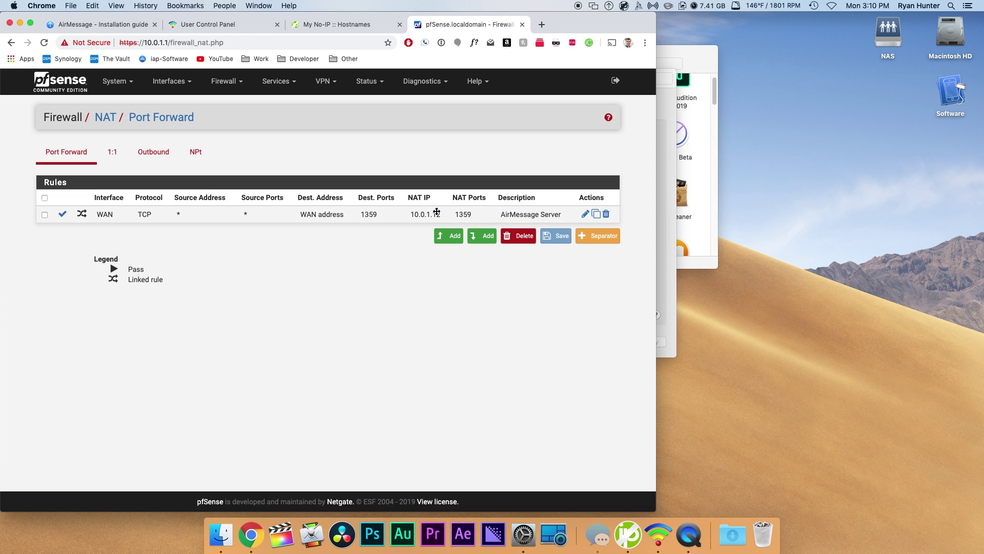
- Open No-IP's Dynamic Update Client page and check the Mac client's menu-bar status
left_click(385, 27)
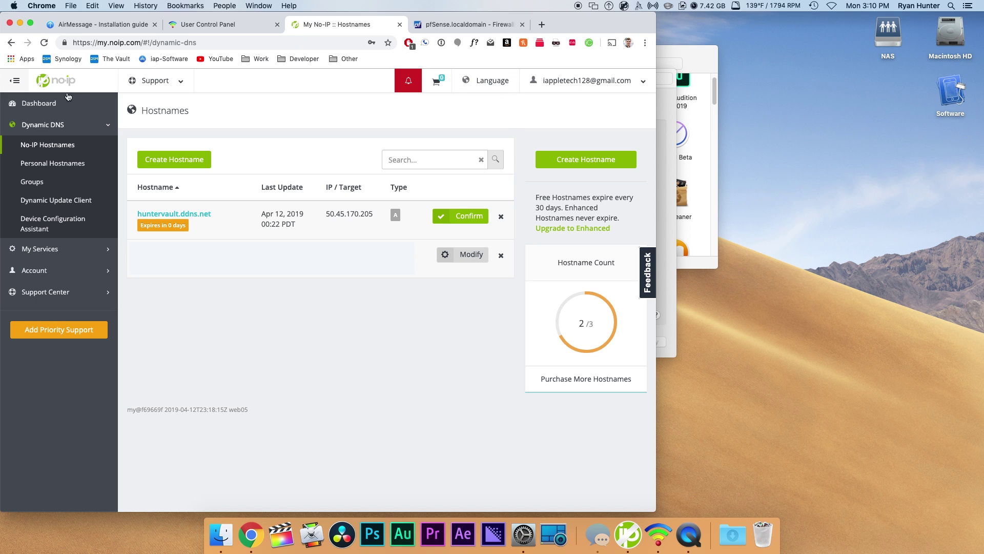
left_click(31, 204)
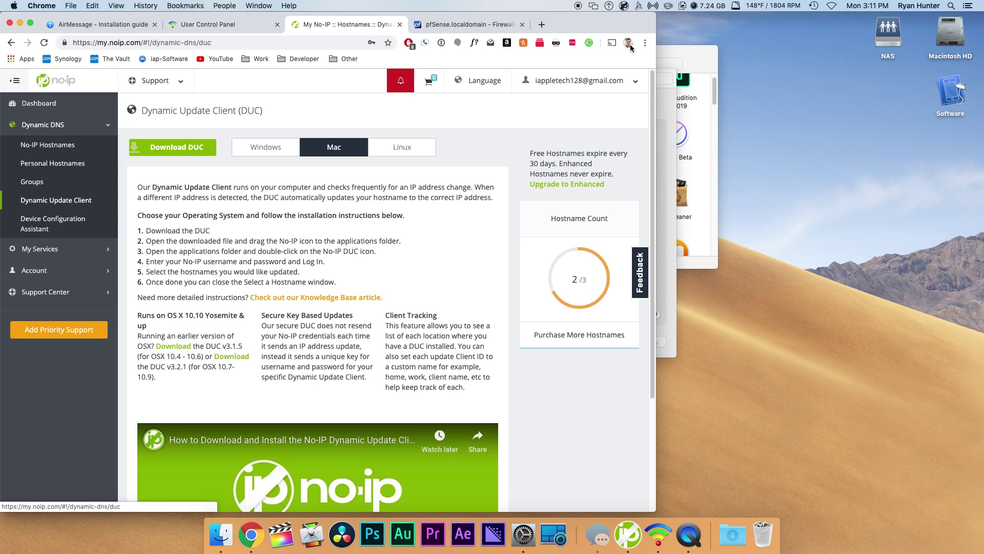
left_click(623, 7)
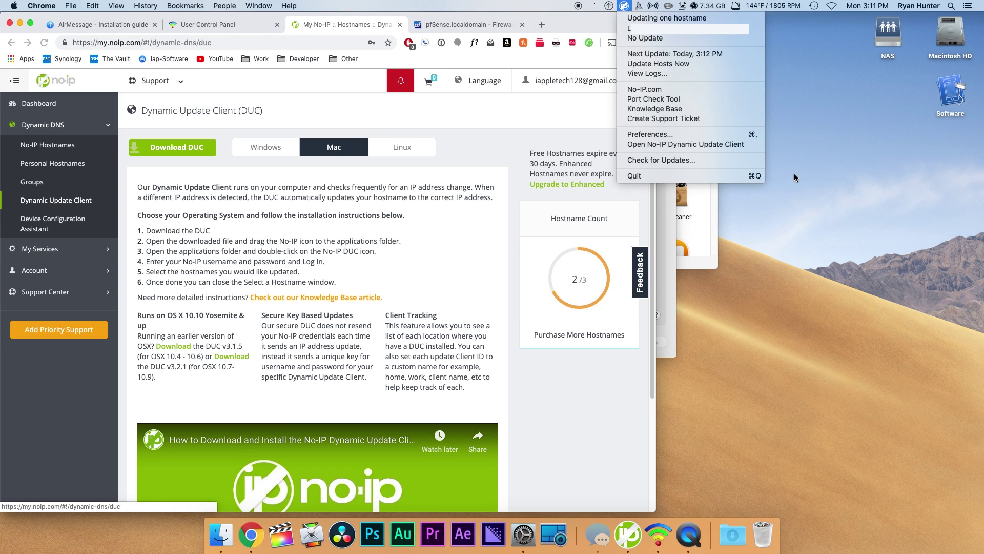
- Go to the Dynu User Control Panel page and review the Dynu update client's menu options
left_click(462, 136)
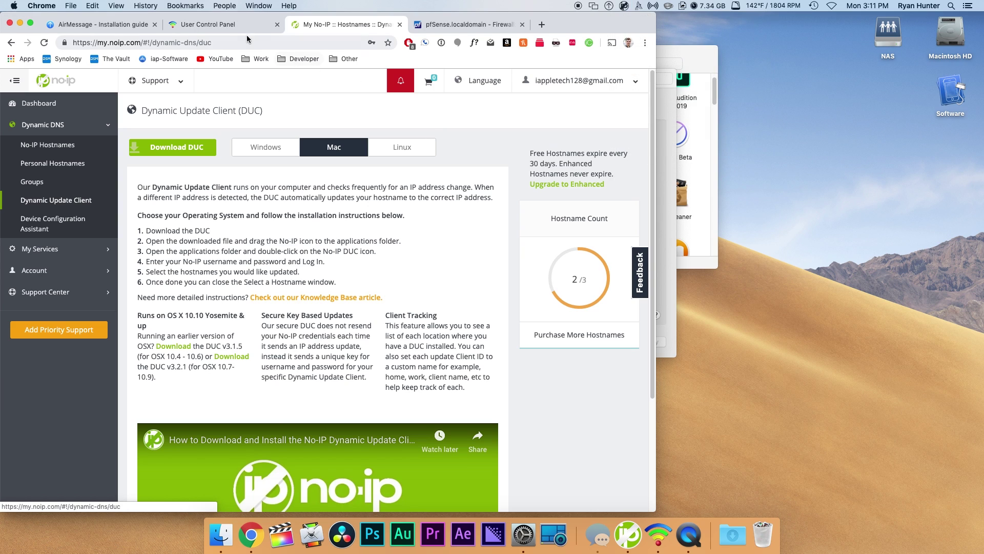
left_click(230, 27)
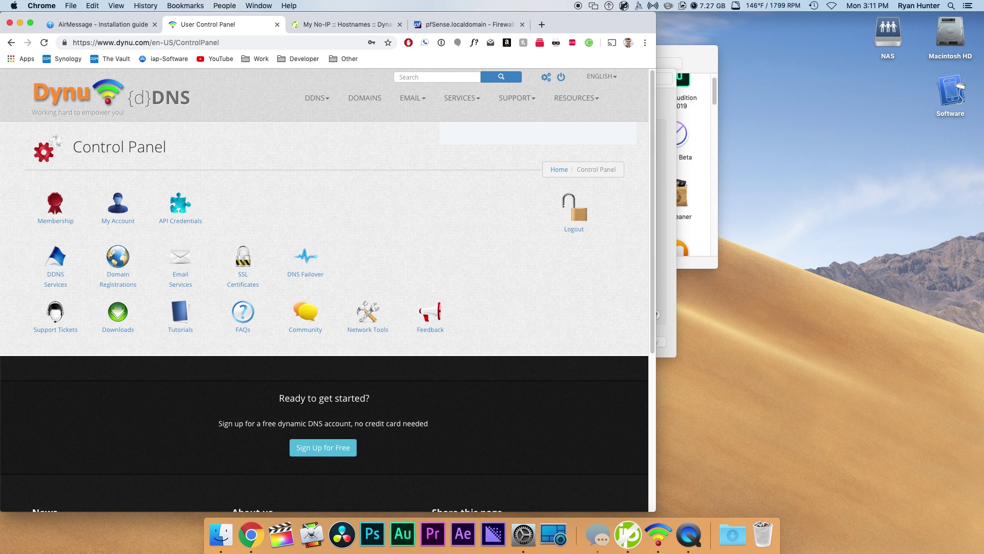
left_click(639, 6)
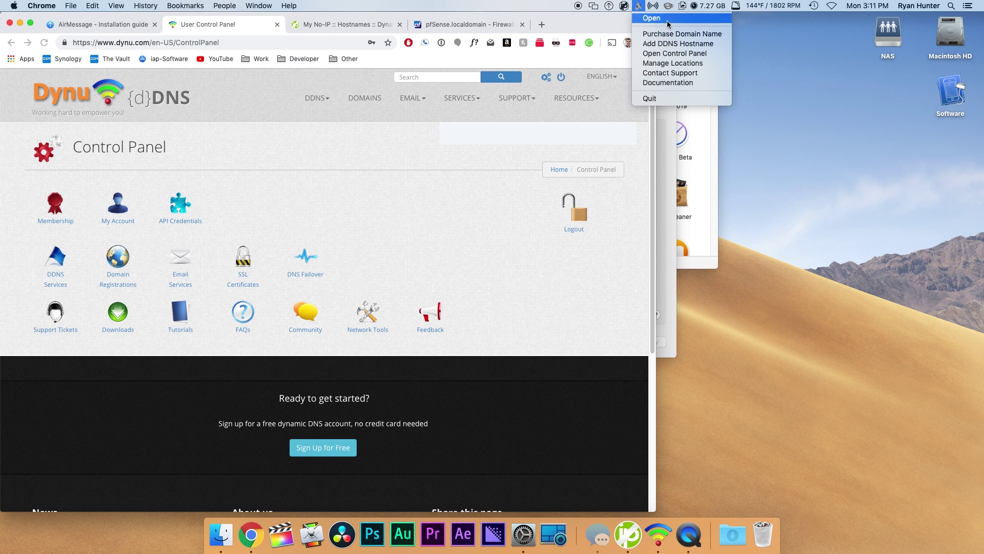
left_click(463, 167)
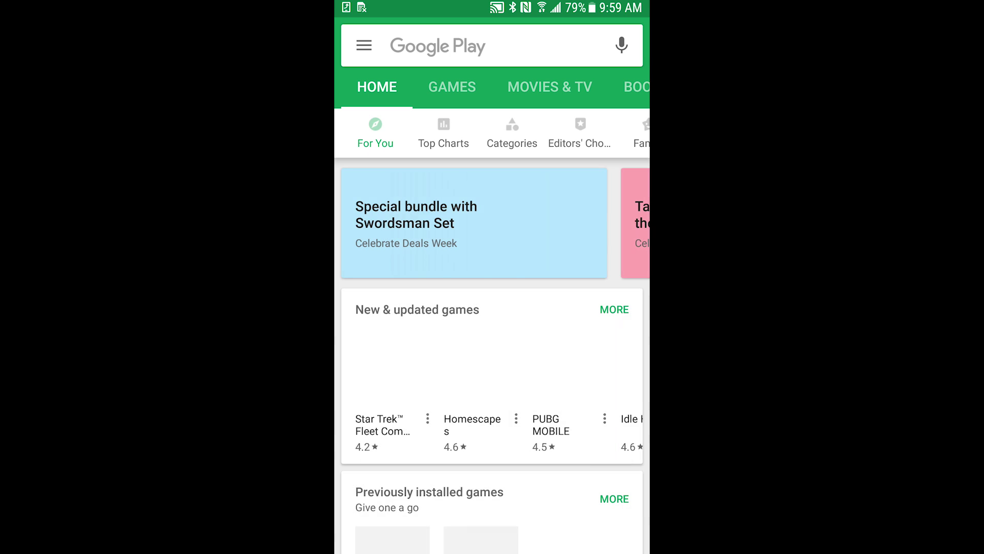
- Search the Play Store for 'airmessage' and install the AirMessage app by Tagavari
left_click(451, 45)
left_click(429, 93)
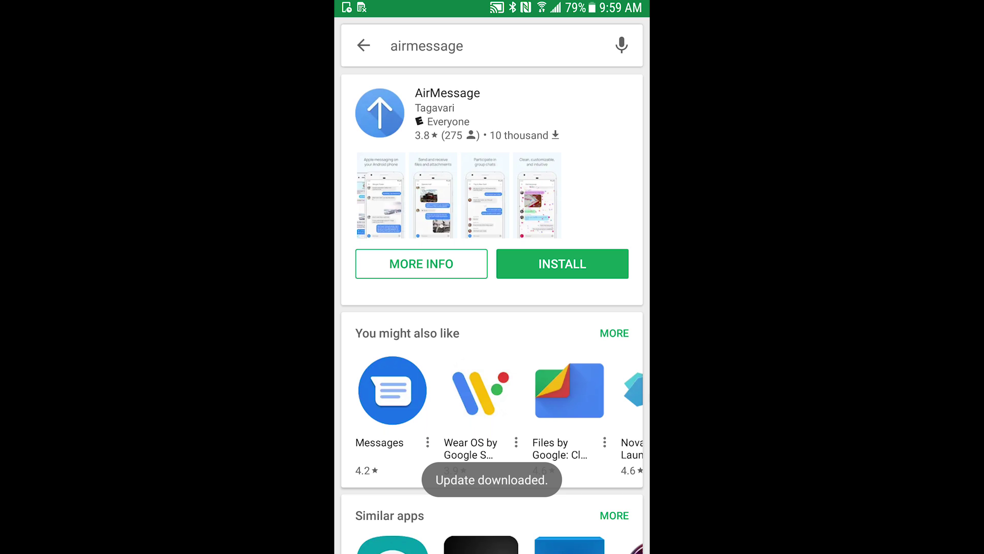
left_click(421, 263)
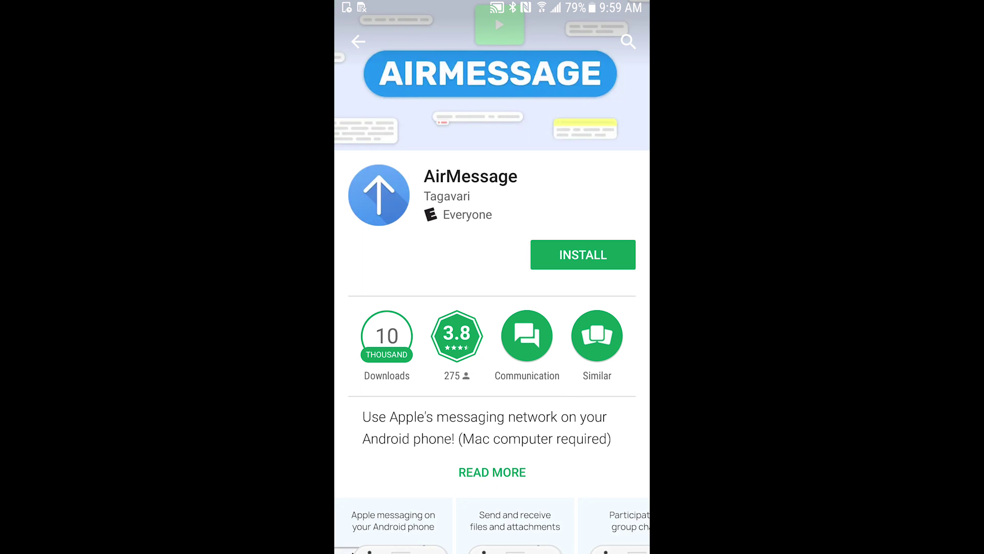
left_click(582, 254)
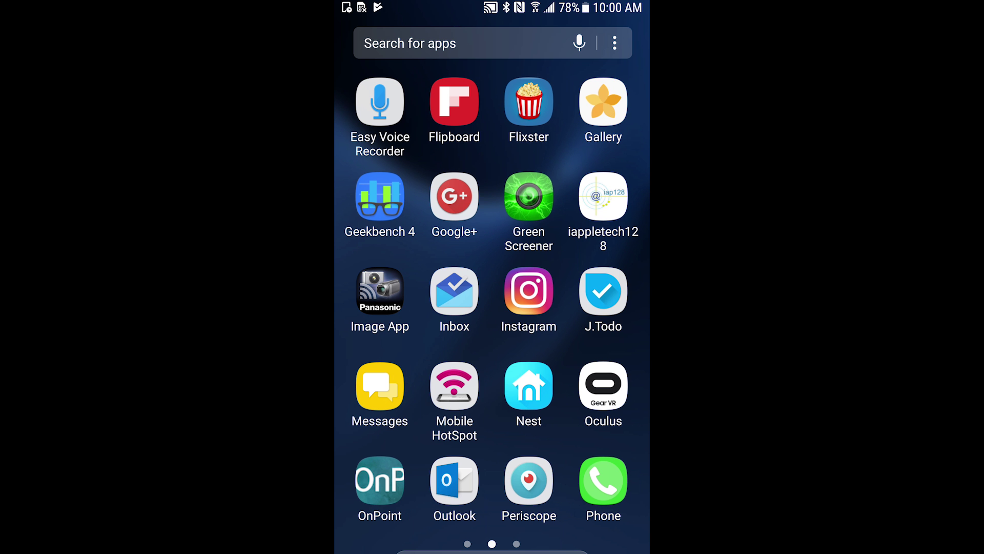
- Enter messages.ddns.net as the AirMessage server address
mouse_move(589, 308)
left_mouse_down()
mouse_move(389, 308)
mouse_move(589, 308)
left_mouse_up()
left_click_drag(389, 307, 589, 307)
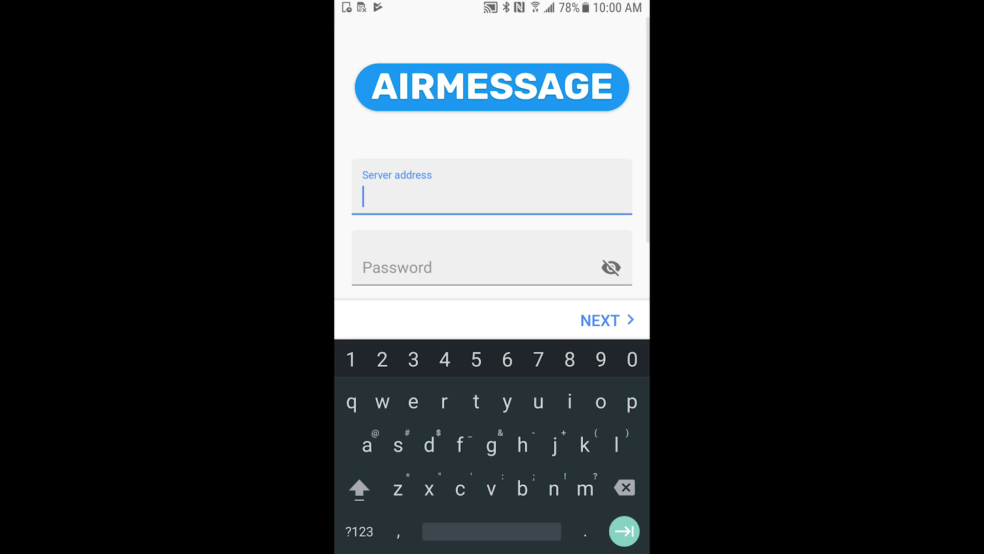
key("Escape")
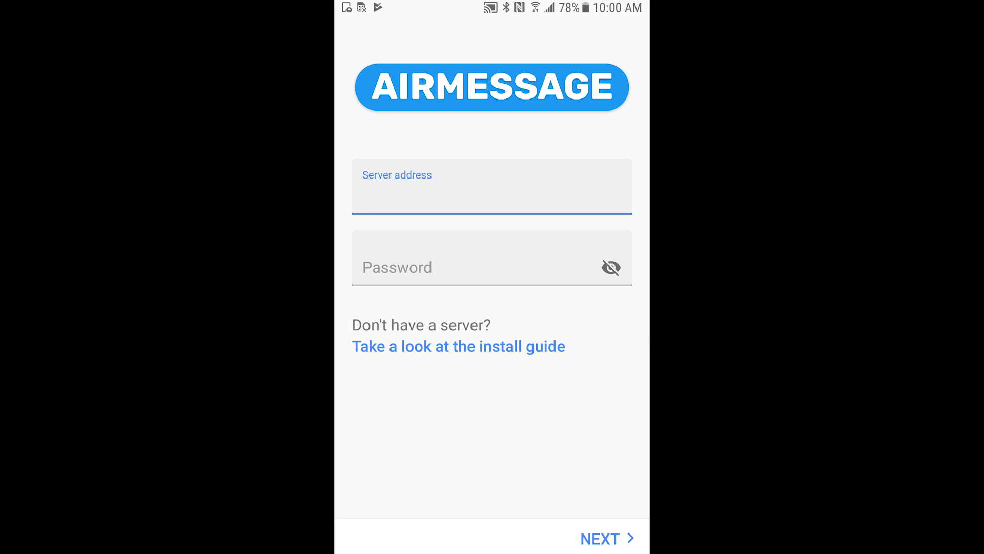
type("m")
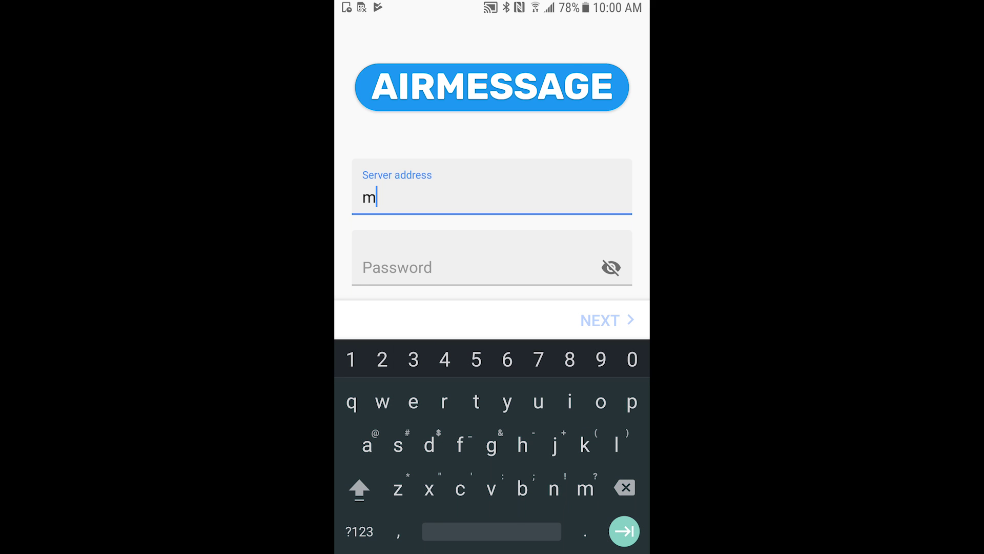
type("essages.")
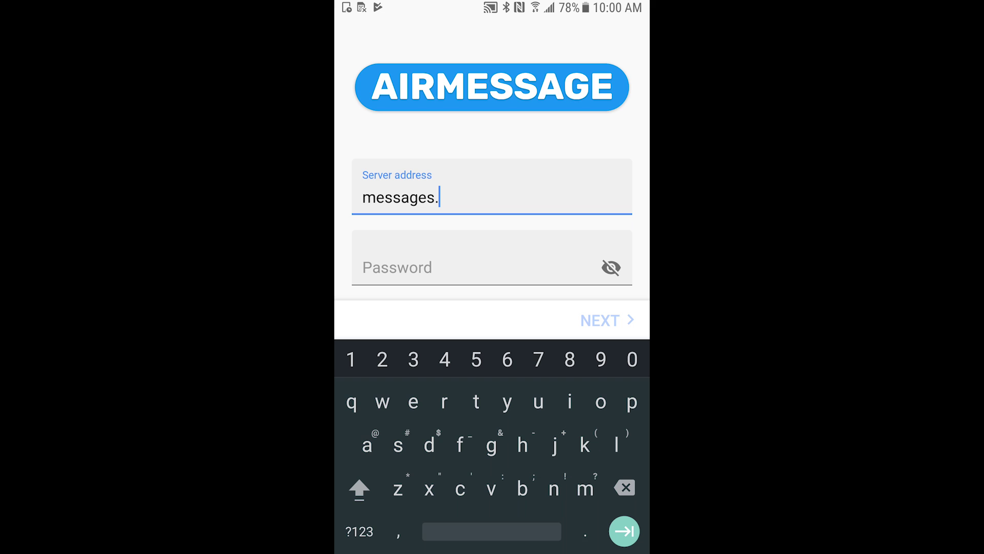
type("ddns.net")
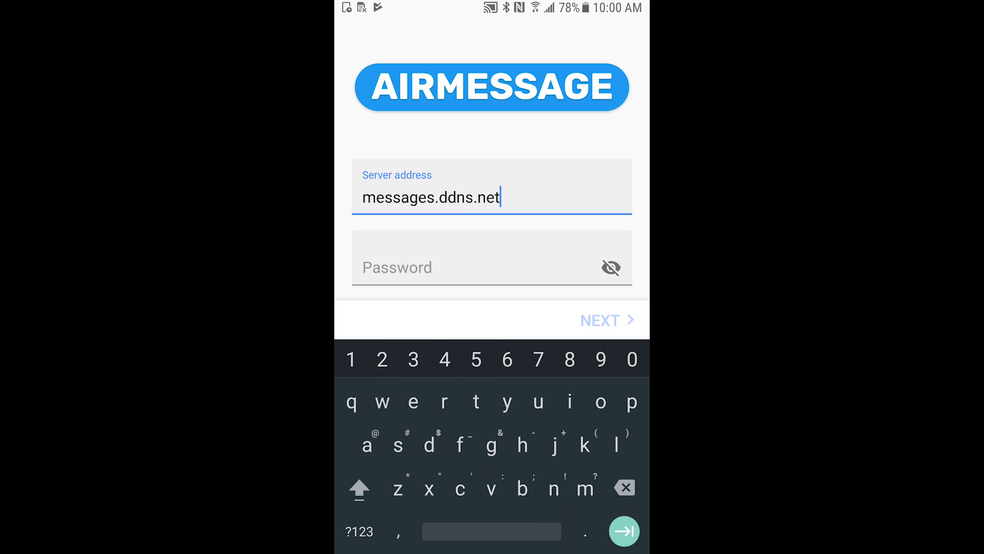
- Enter the account password, try connecting, and dismiss the Connection failed error
key("Tab")
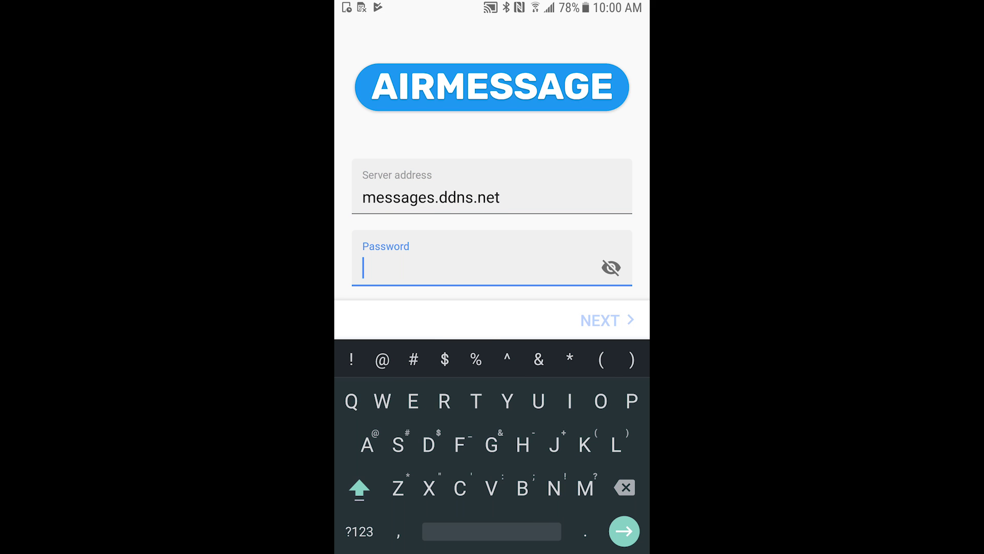
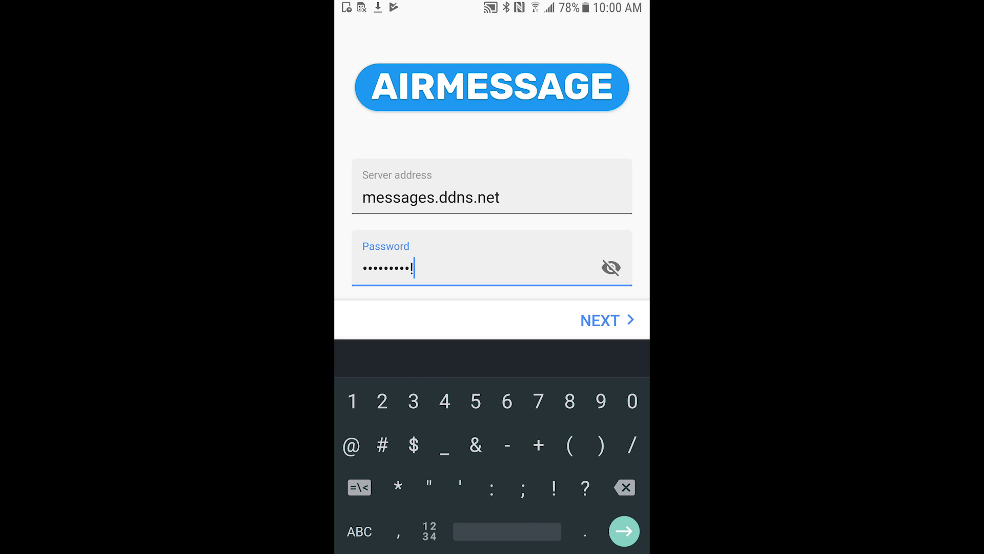
key("Return")
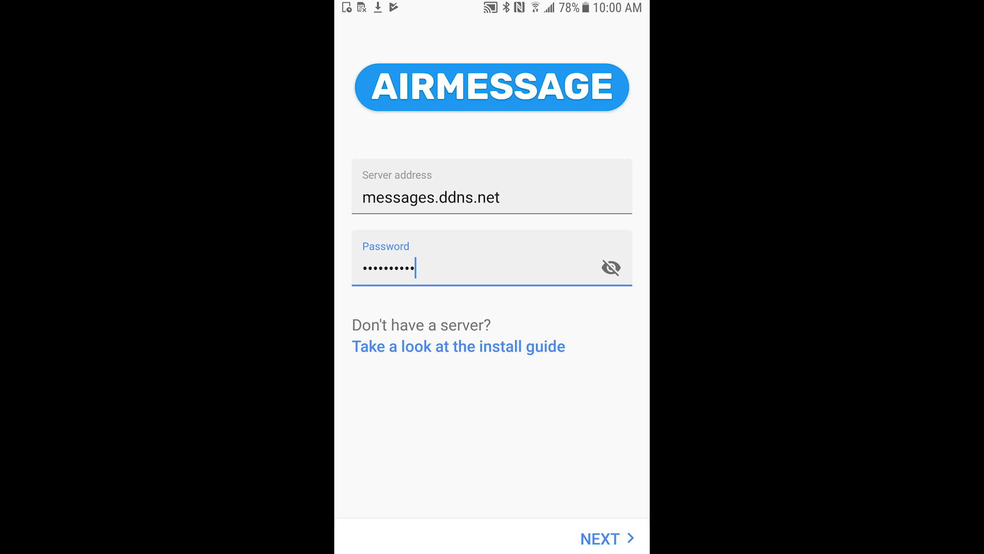
left_click(605, 538)
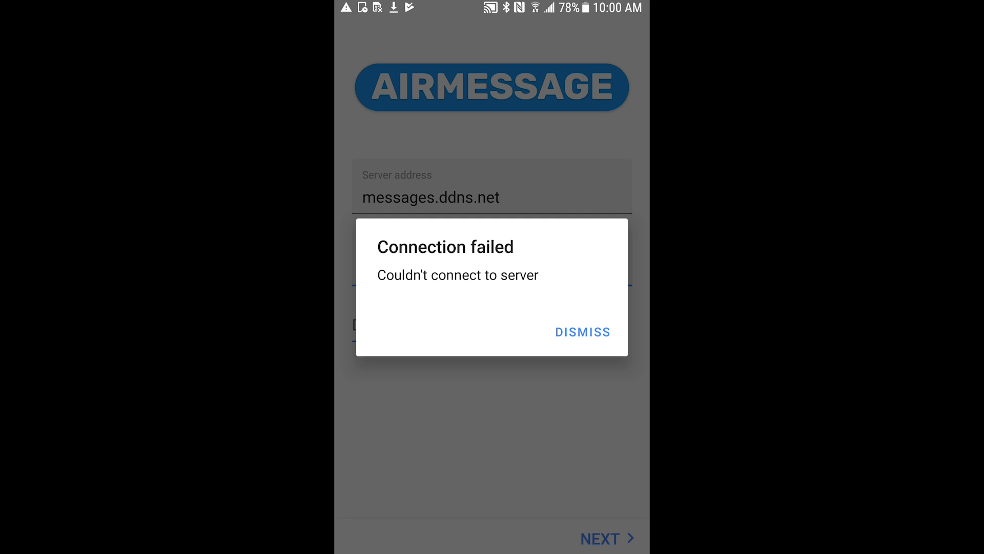
key("Escape")
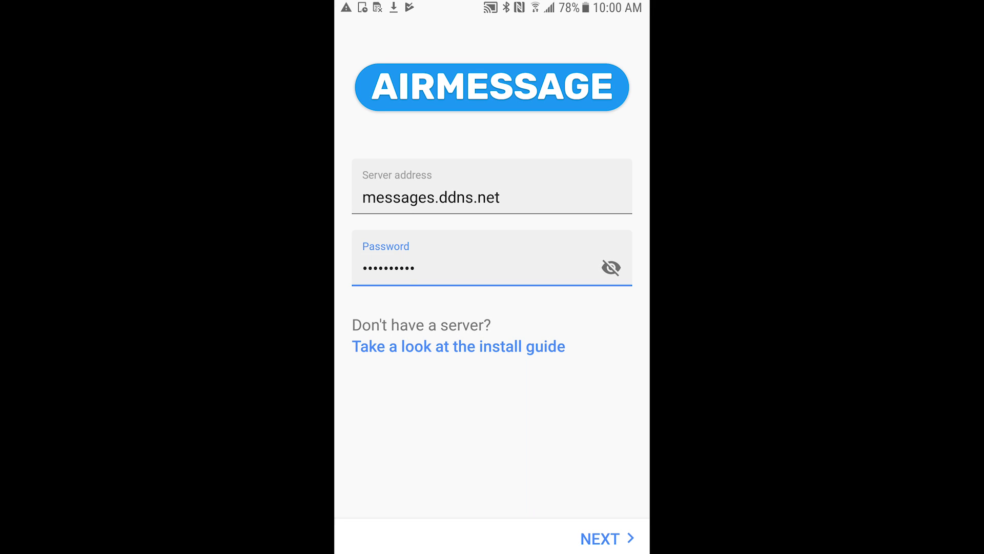
- Reopen AirMessage from its expanded Connection lost notification
left_click_drag(492, 2, 492, 256)
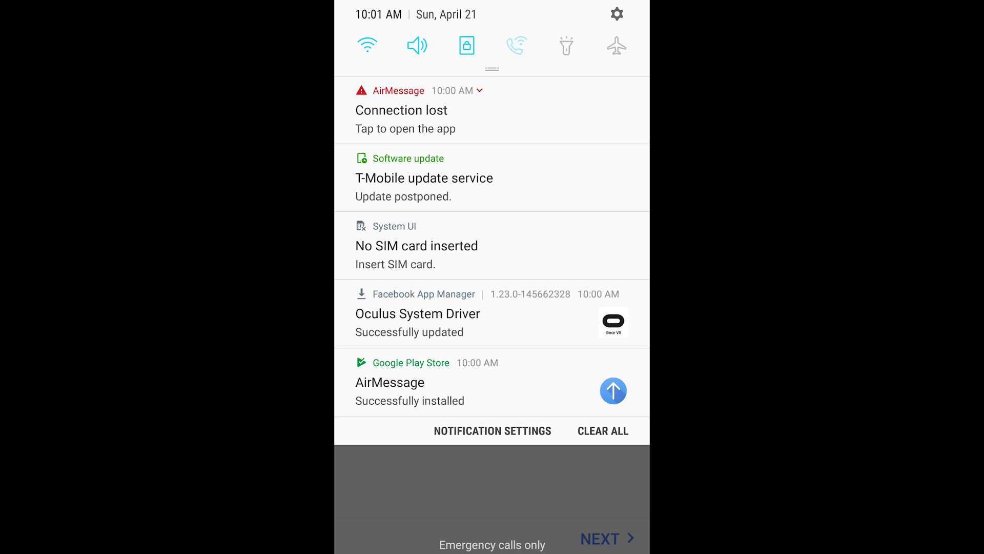
left_click(480, 90)
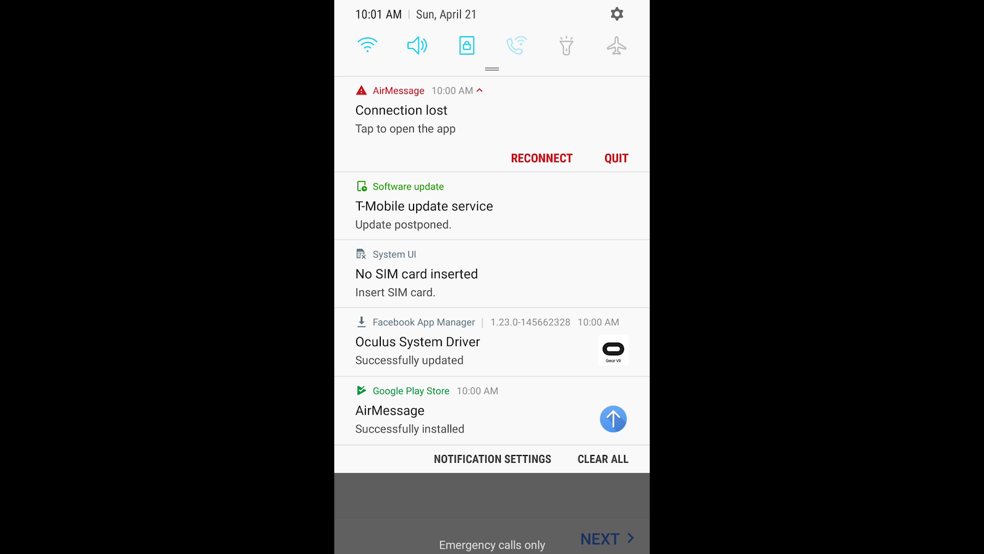
left_click(567, 121)
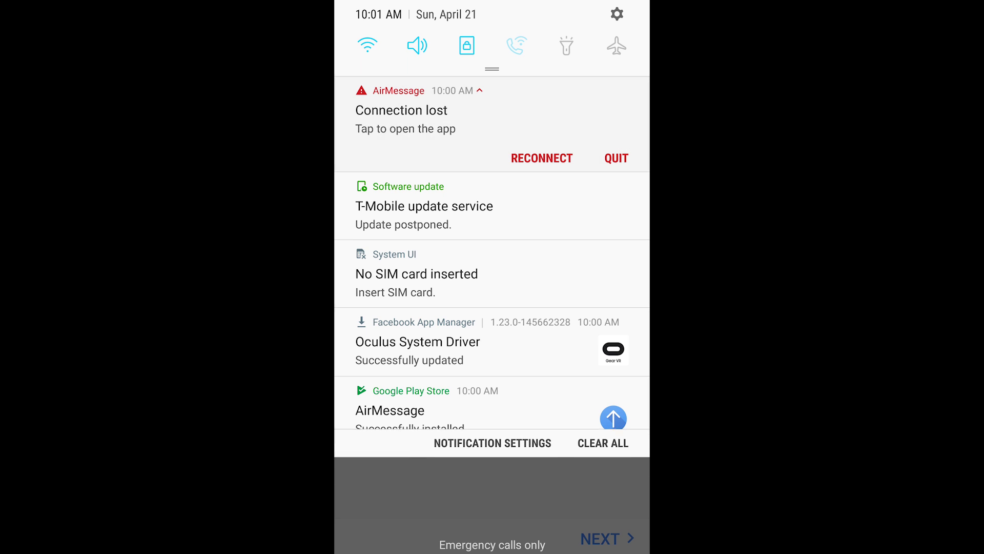
- Check the notification shade again, then go home and switch apps through Recents
left_click_drag(492, 3, 492, 410)
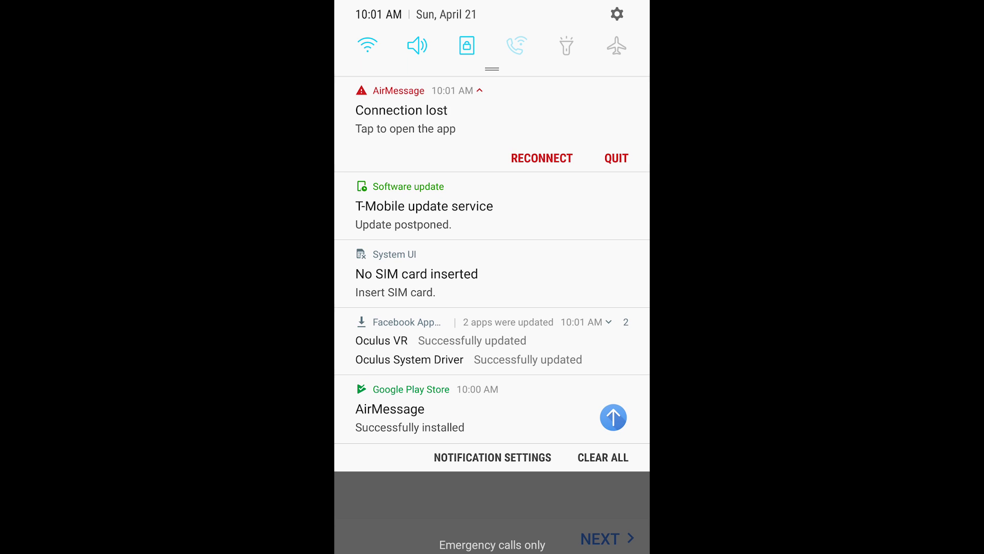
left_click_drag(492, 502, 492, 128)
key("Home")
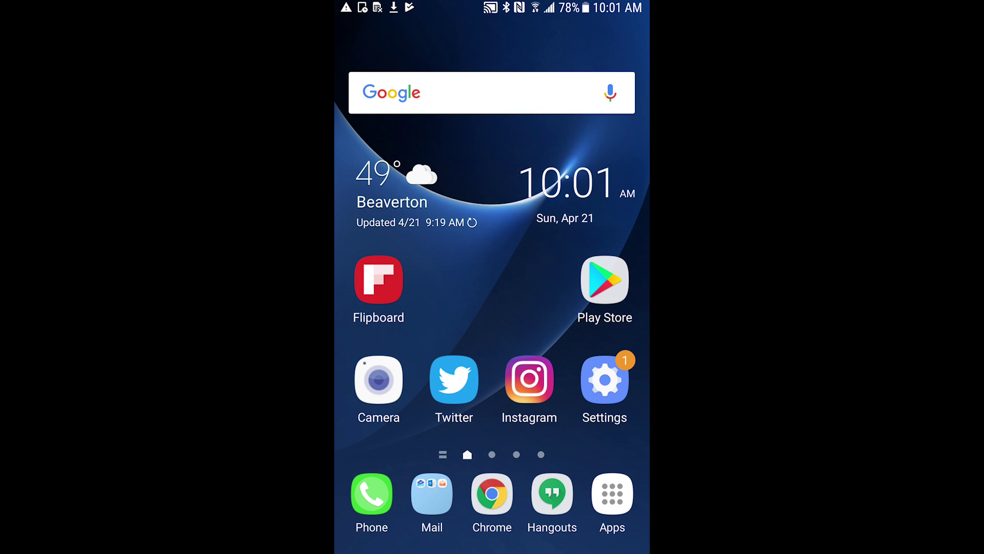
key("alt+Tab")
left_click_drag(492, 231, 492, 461)
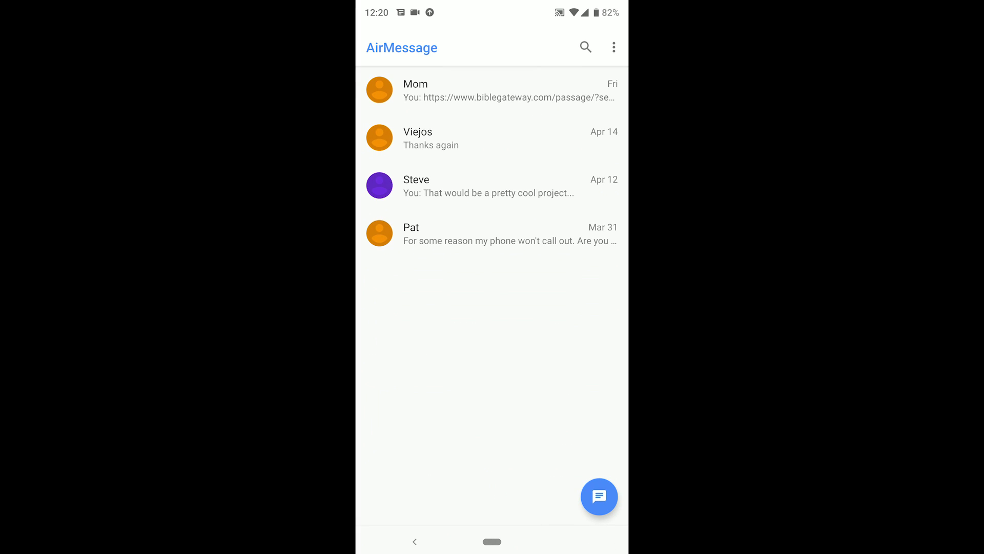
key("super")
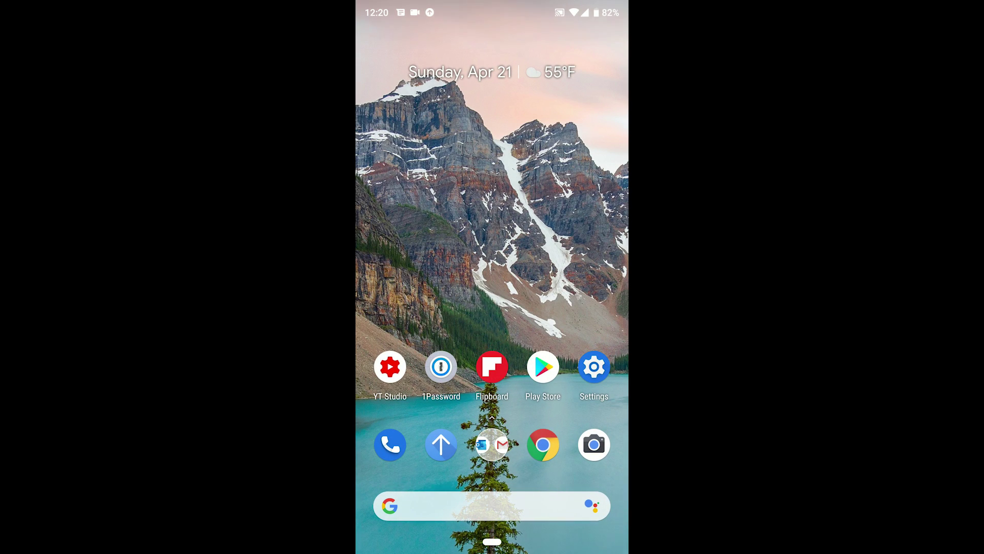
left_click_drag(492, 6, 492, 353)
left_click(435, 335)
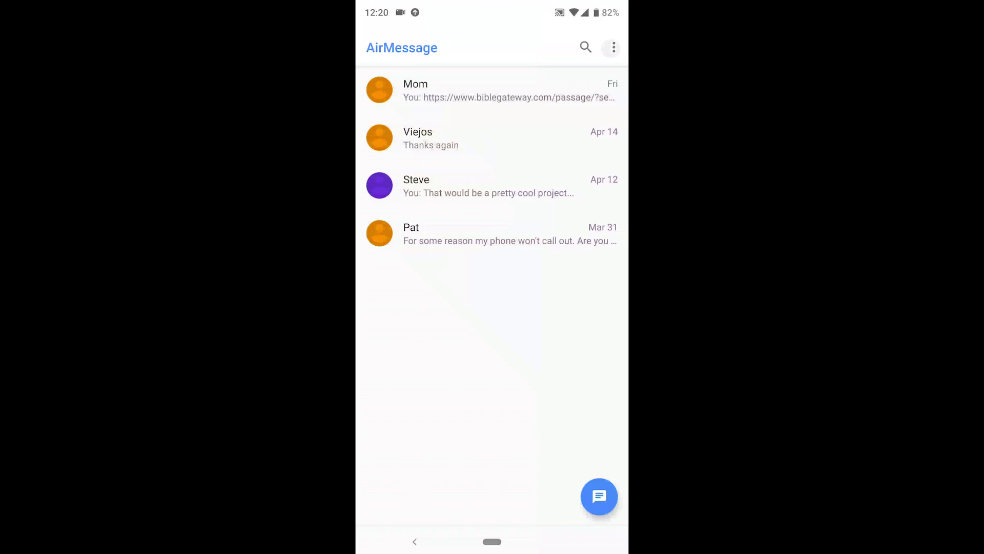
left_click(611, 48)
left_click(525, 79)
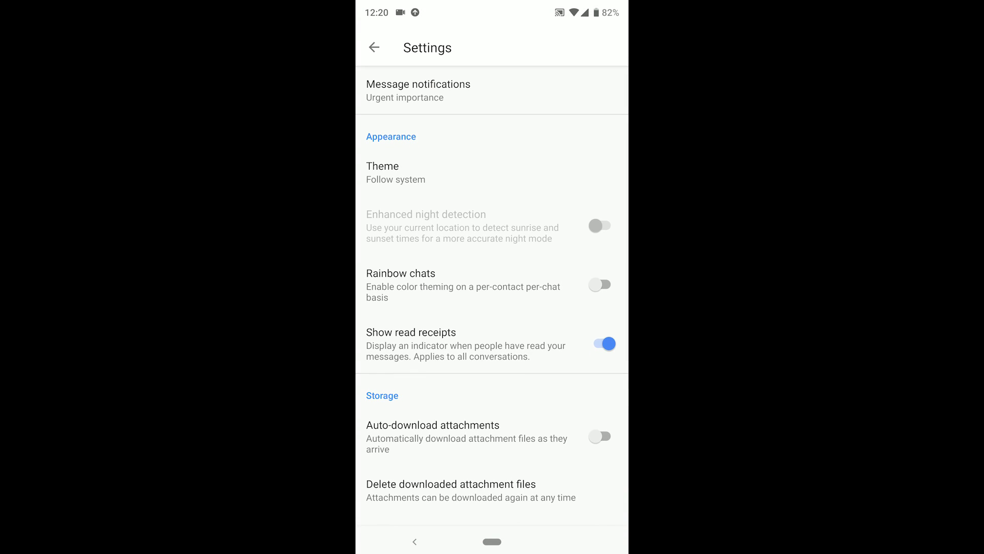
left_click_drag(492, 5, 492, 338)
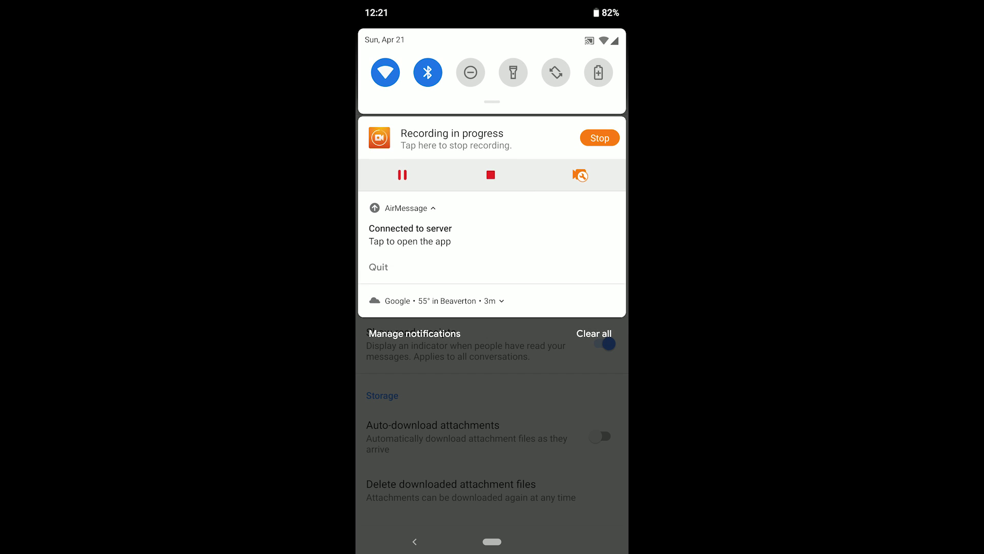
left_click(410, 235)
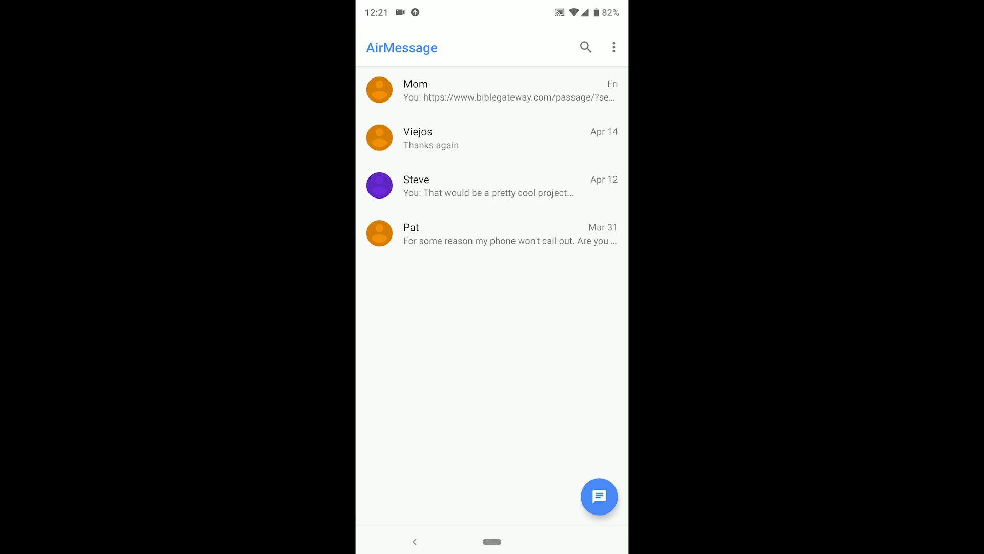
left_click(492, 185)
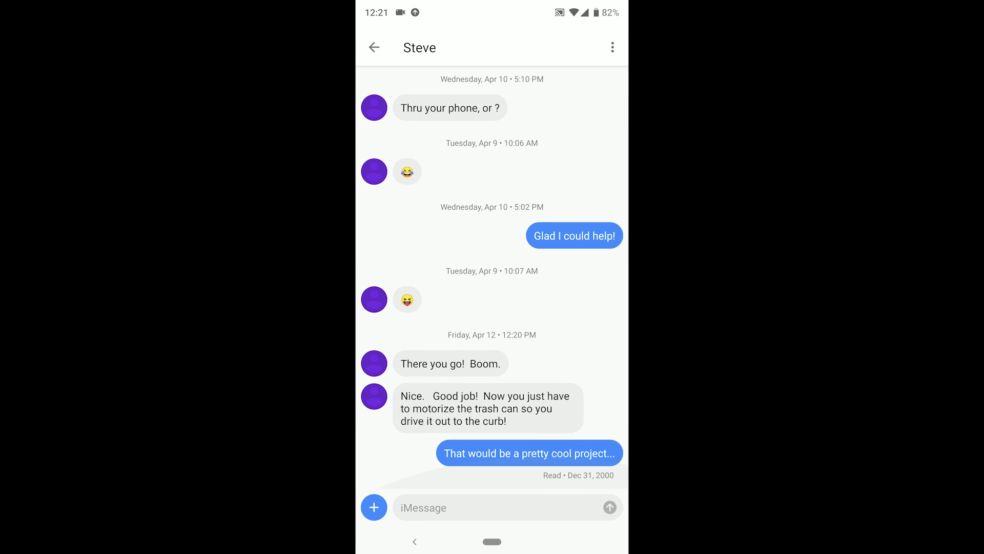
left_click(492, 507)
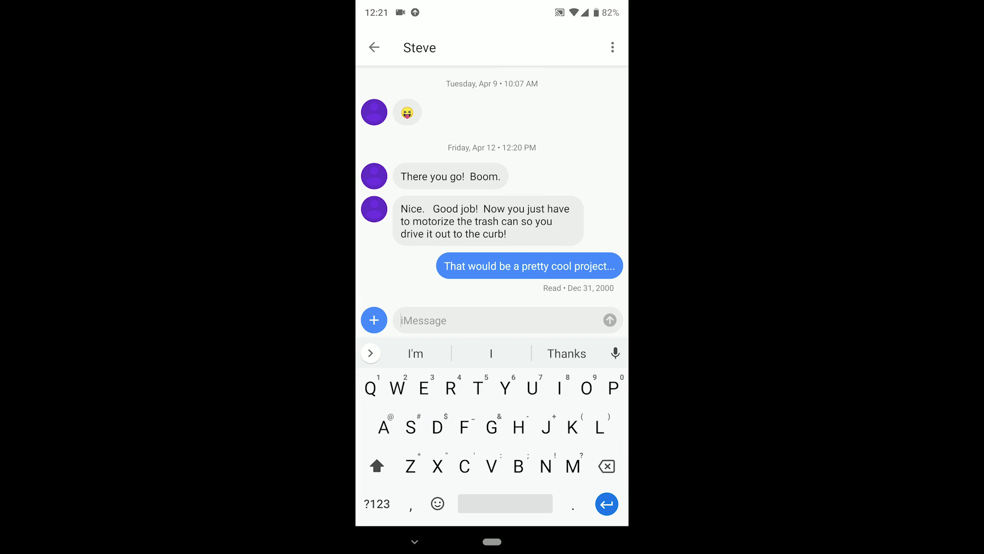
left_click(414, 541)
left_click(415, 541)
left_click(538, 136)
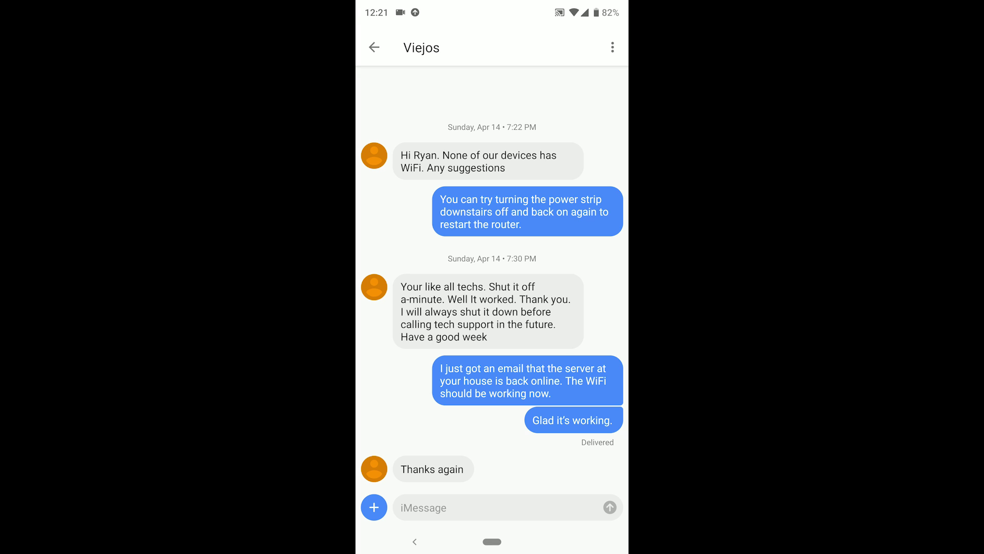
left_click(415, 541)
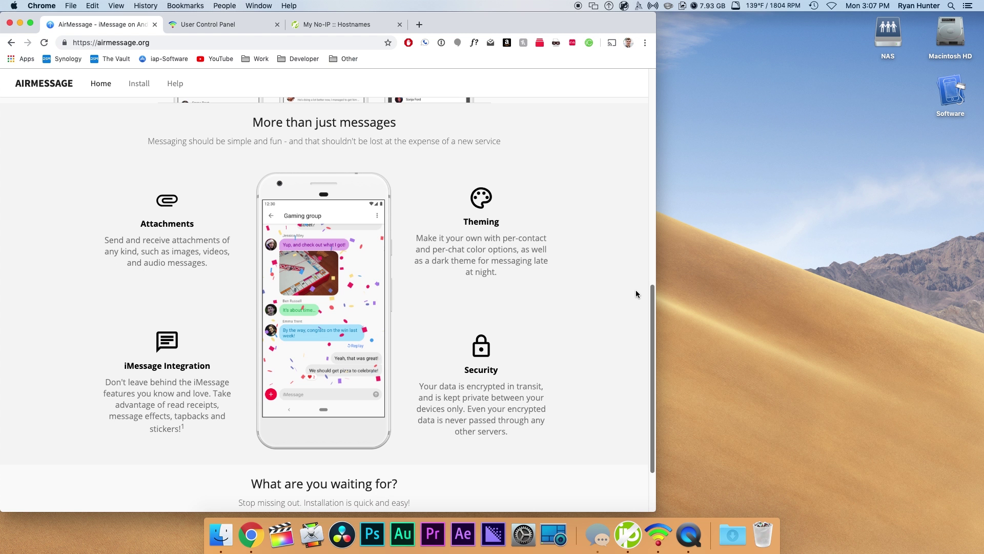